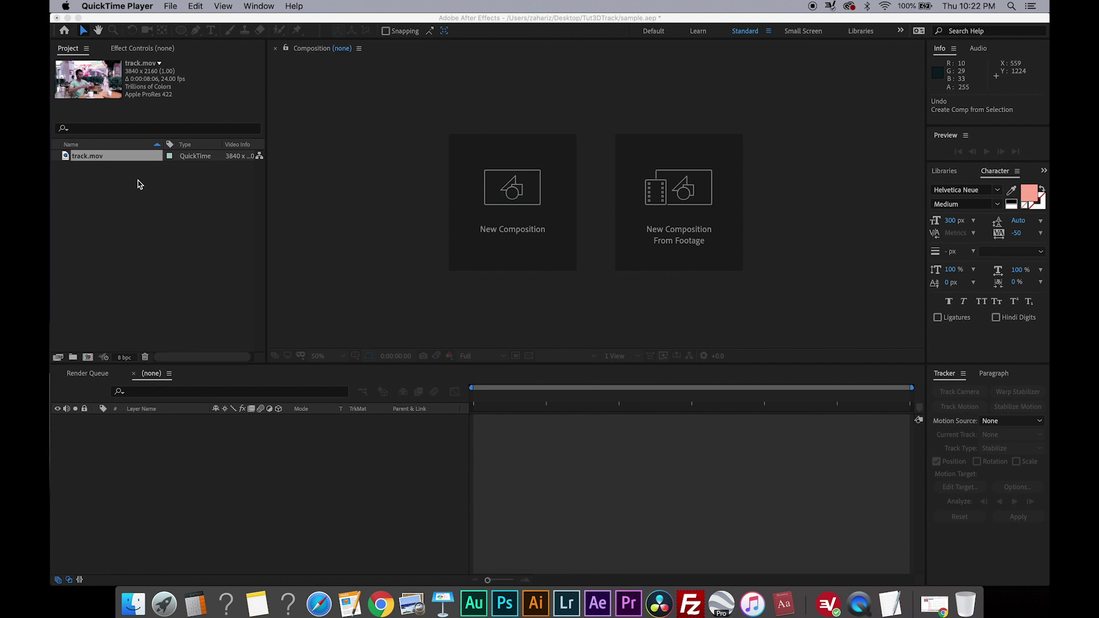
- Build a 'track' composition from track.mov and scrub through the cafe clip
{"action": "left_click", "coordinate": [137, 184]}
{"action": "left_click_drag", "start_coordinate": [89, 160], "coordinate": [87, 357]}
{"action": "left_click_drag", "start_coordinate": [474, 395], "coordinate": [444, 395]}
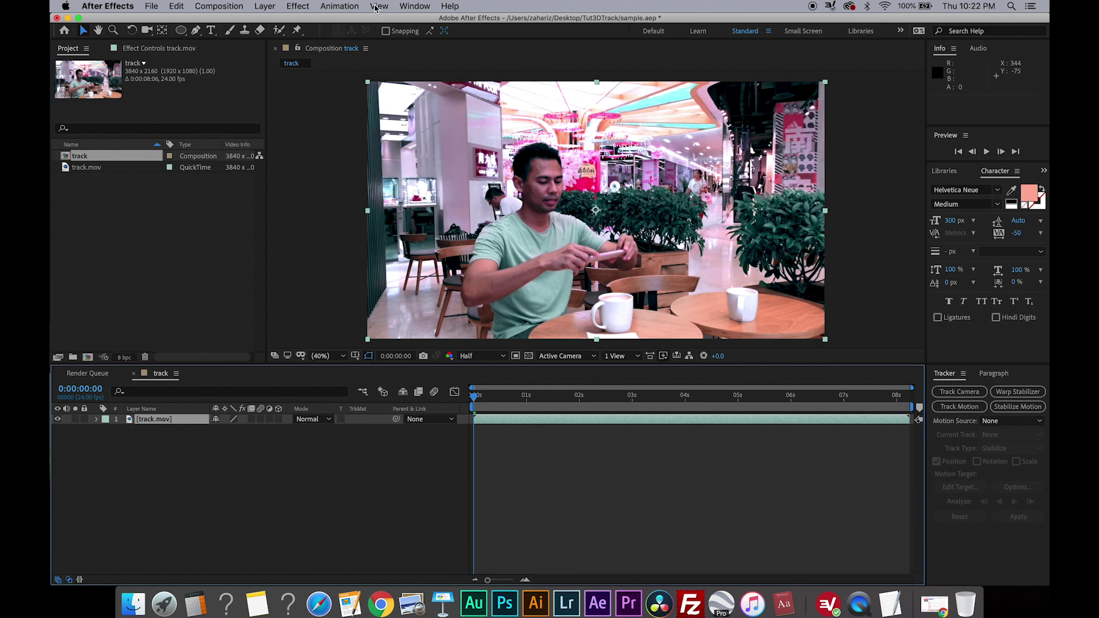
- Reopen the Tracker panel from the Window menu, next to Paragraph
{"action": "left_click", "coordinate": [415, 6]}
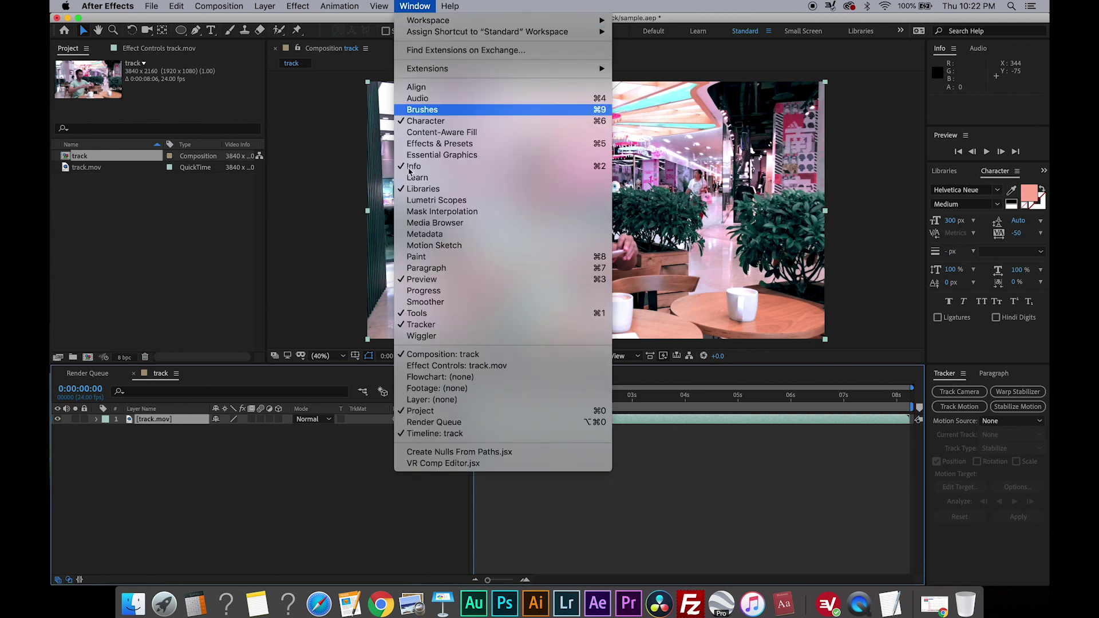
{"action": "left_click", "coordinate": [424, 328]}
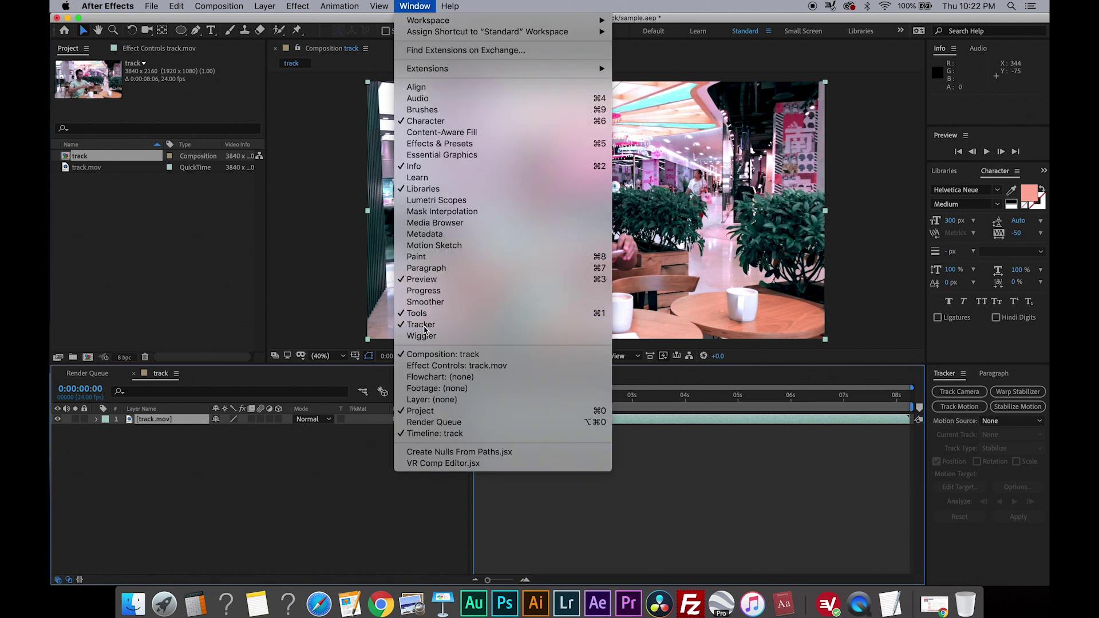
{"action": "left_click", "coordinate": [405, 4]}
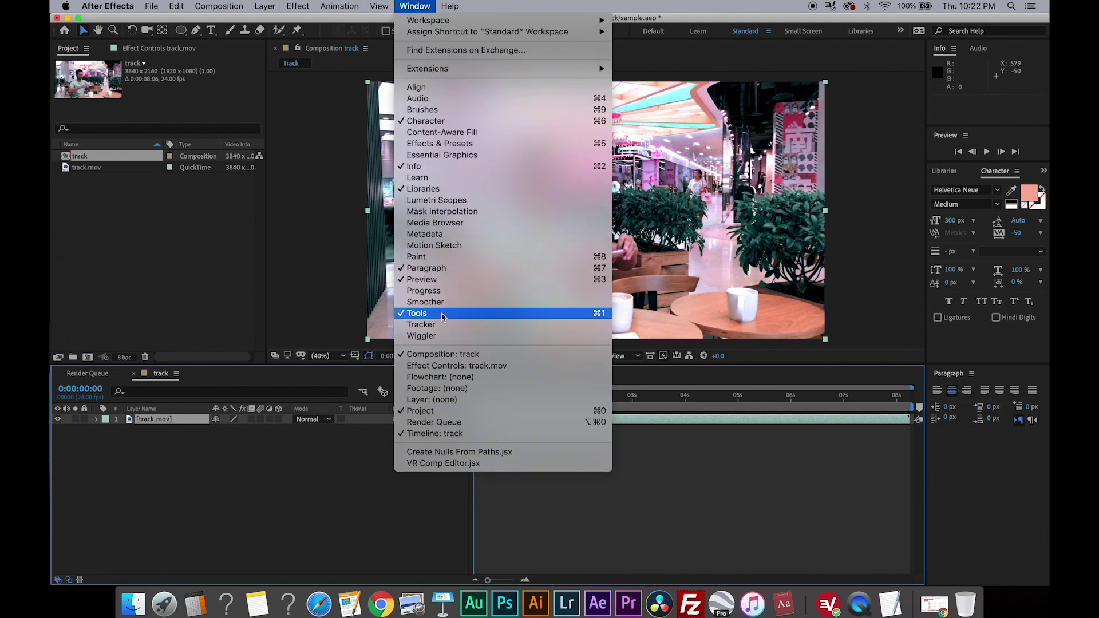
{"action": "left_click", "coordinate": [426, 325]}
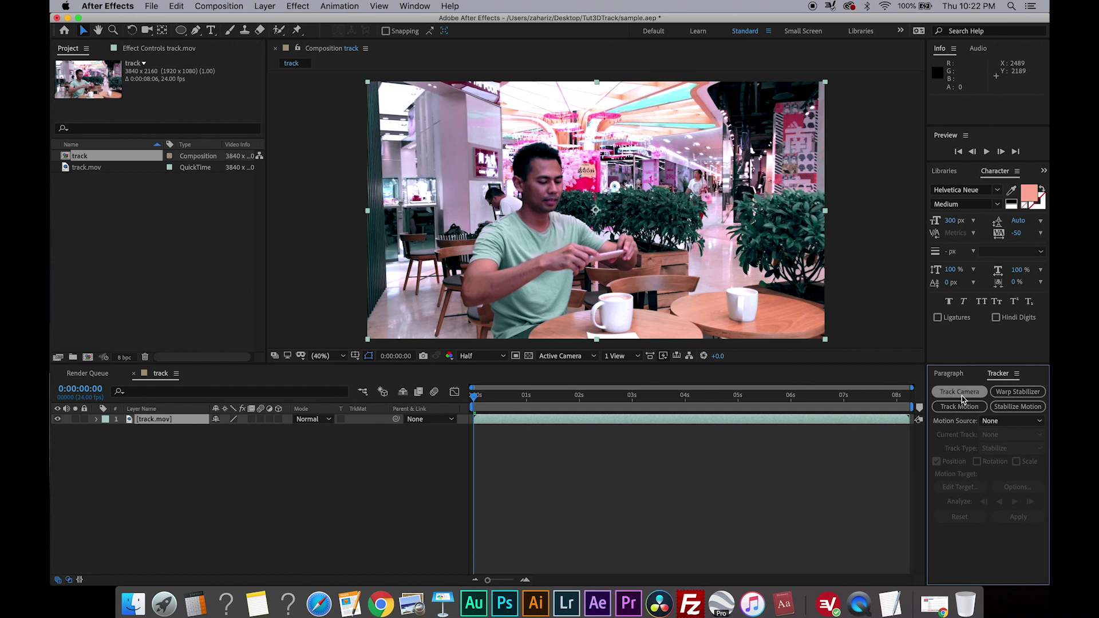
- Run Track Camera so the 3D Camera Tracker solves the clip with a 3.19-pixel average error
{"action": "left_click", "coordinate": [960, 393]}
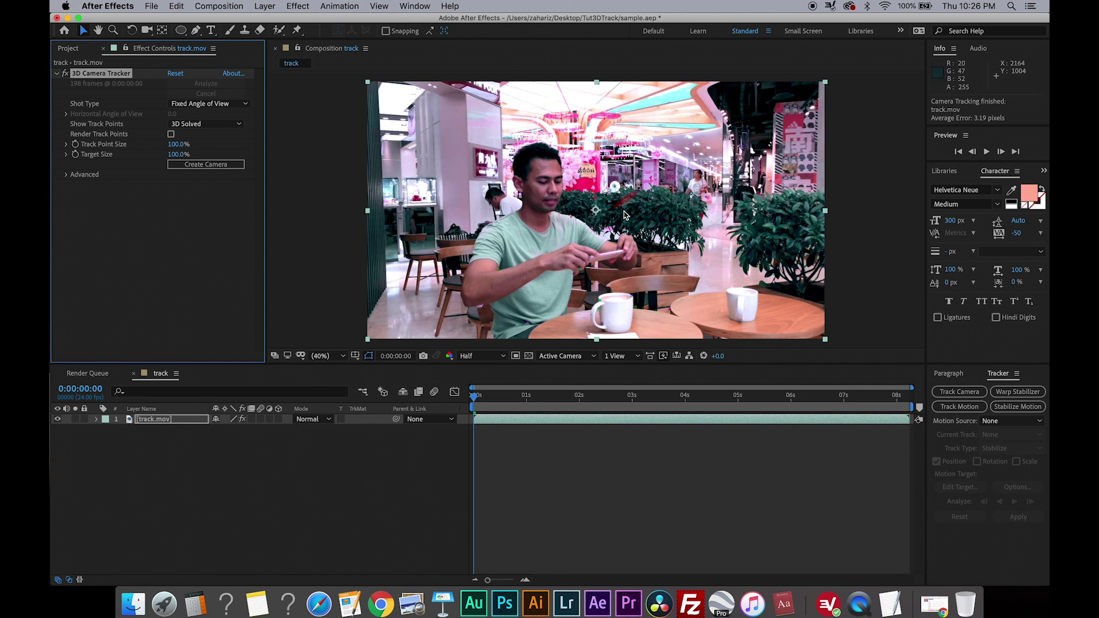
- Create a solid and a 3D Tracker Camera from the selected track points, then scrub to verify
{"action": "right_click", "coordinate": [487, 172]}
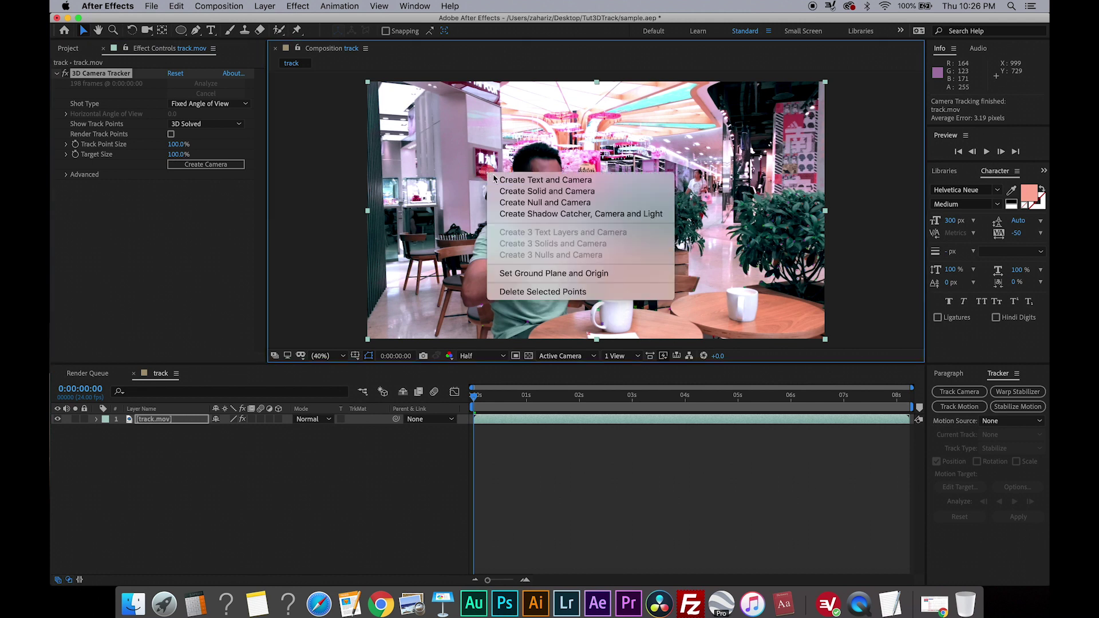
{"action": "left_click", "coordinate": [518, 194]}
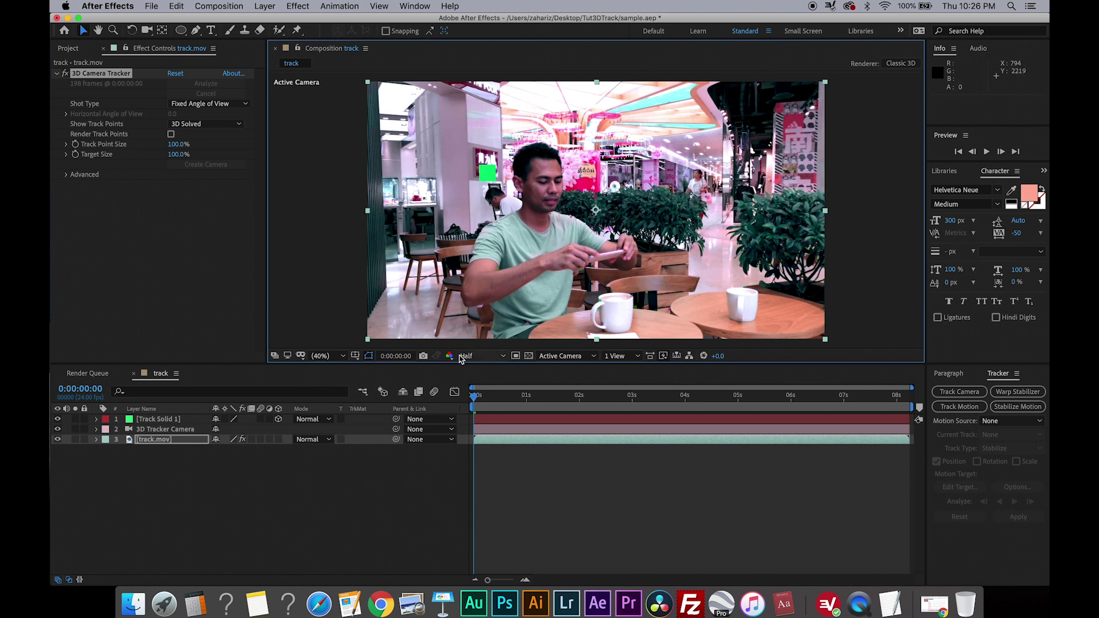
{"action": "left_click", "coordinate": [161, 422]}
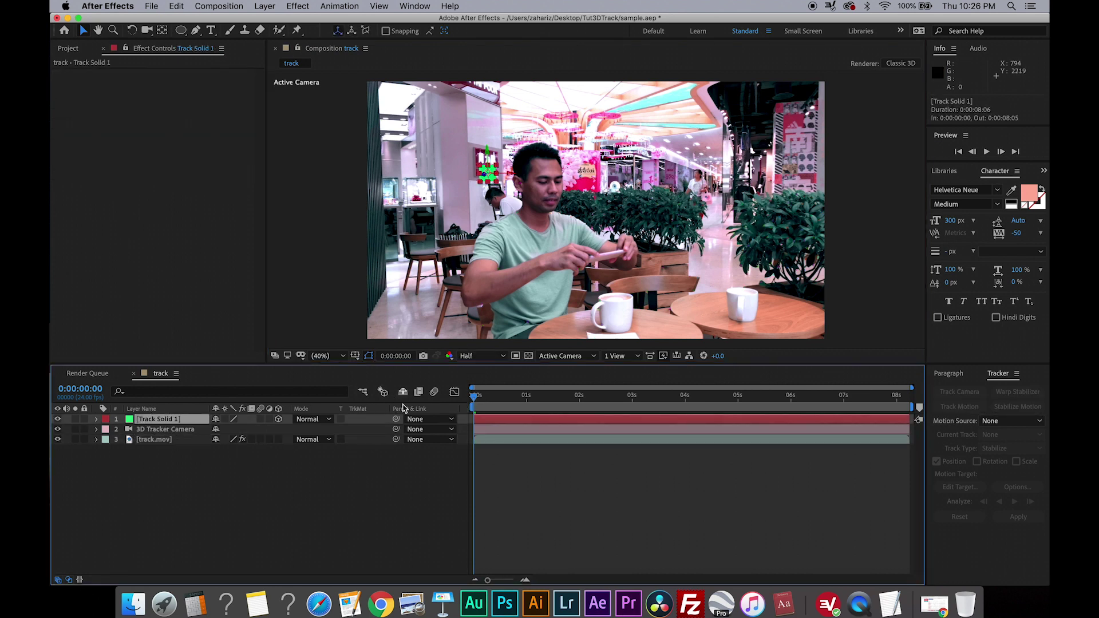
{"action": "left_click", "coordinate": [506, 465]}
{"action": "left_click_drag", "start_coordinate": [475, 399], "coordinate": [450, 392]}
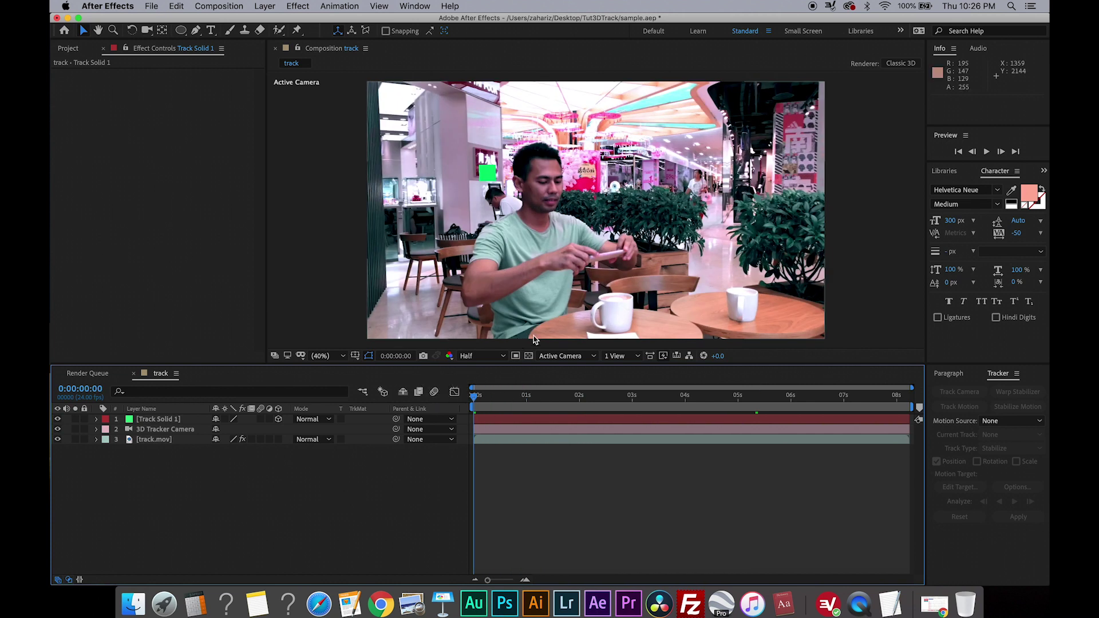
- Add a purple tracked solid on the table in front of the man and delete the green solid
{"action": "left_click", "coordinate": [495, 441]}
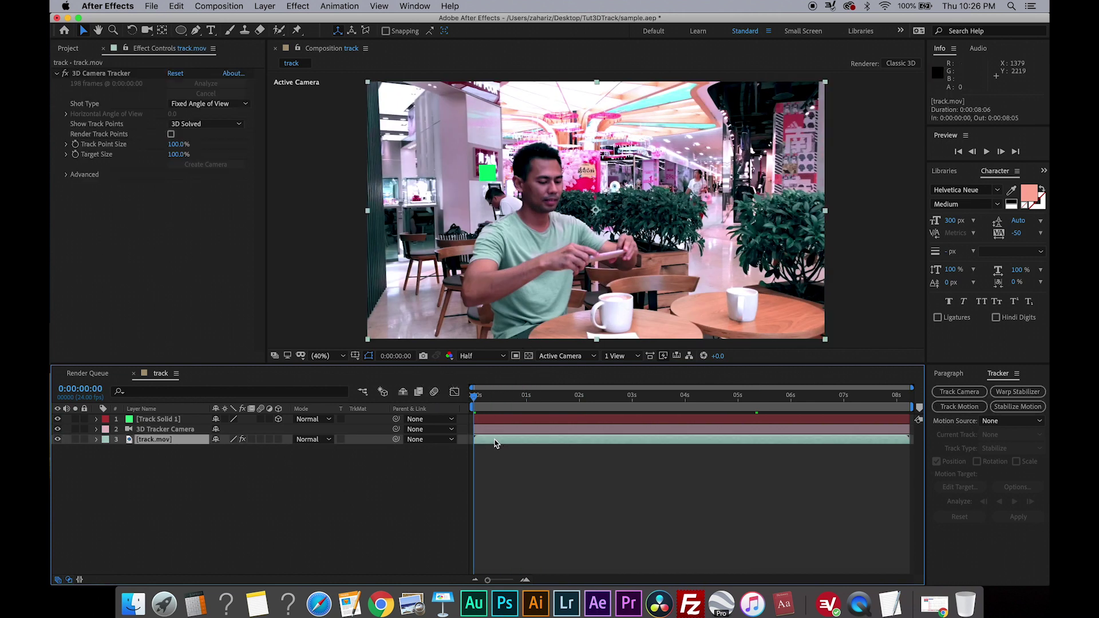
{"action": "left_click", "coordinate": [109, 74]}
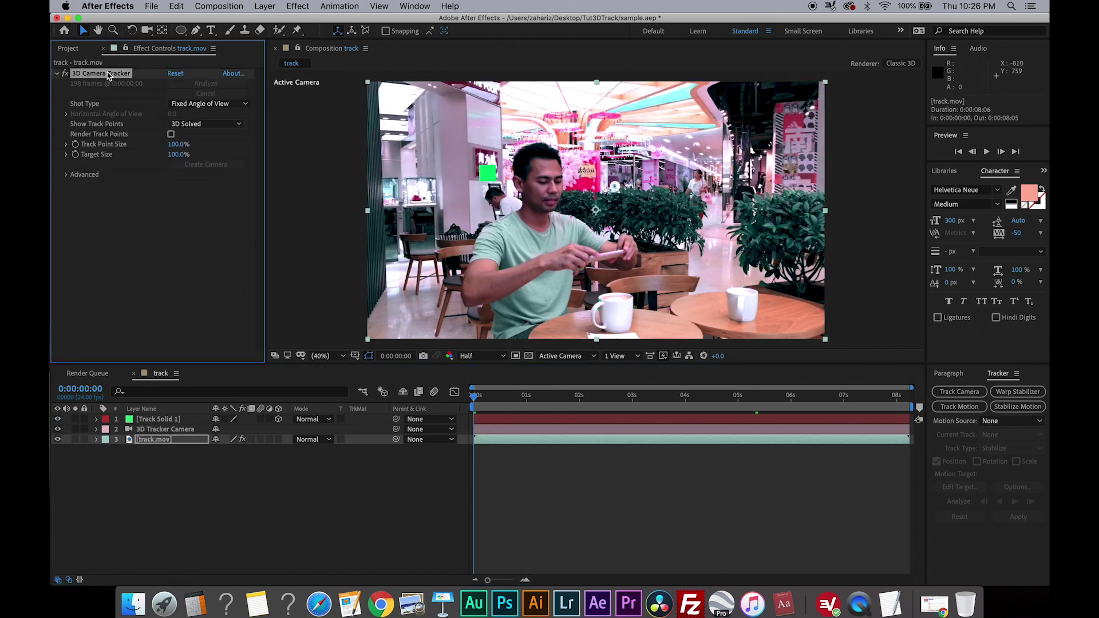
{"action": "right_click", "coordinate": [632, 322]}
{"action": "left_click", "coordinate": [646, 337]}
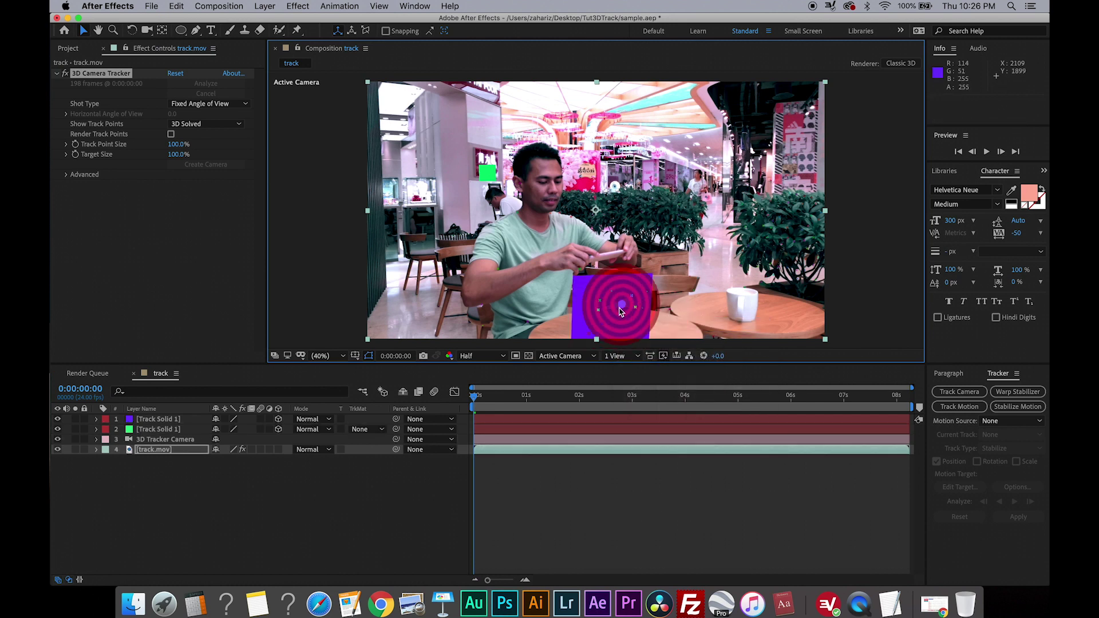
{"action": "mouse_move", "coordinate": [473, 401]}
{"action": "left_mouse_down"}
{"action": "mouse_move", "coordinate": [901, 394]}
{"action": "mouse_move", "coordinate": [474, 395]}
{"action": "left_mouse_up"}
{"action": "left_click", "coordinate": [161, 429]}
{"action": "key", "text": "Delete"}
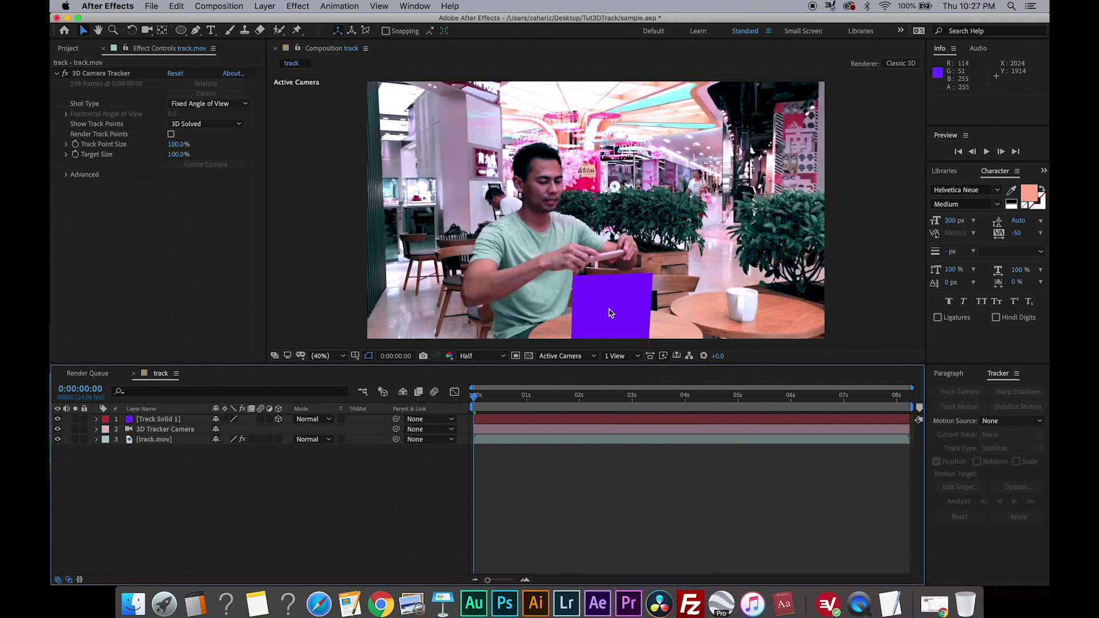
- Lift Track Solid 1 above the table and set its Orientation to 35.0°, 346.6°, 9.3°
{"action": "left_click", "coordinate": [171, 420]}
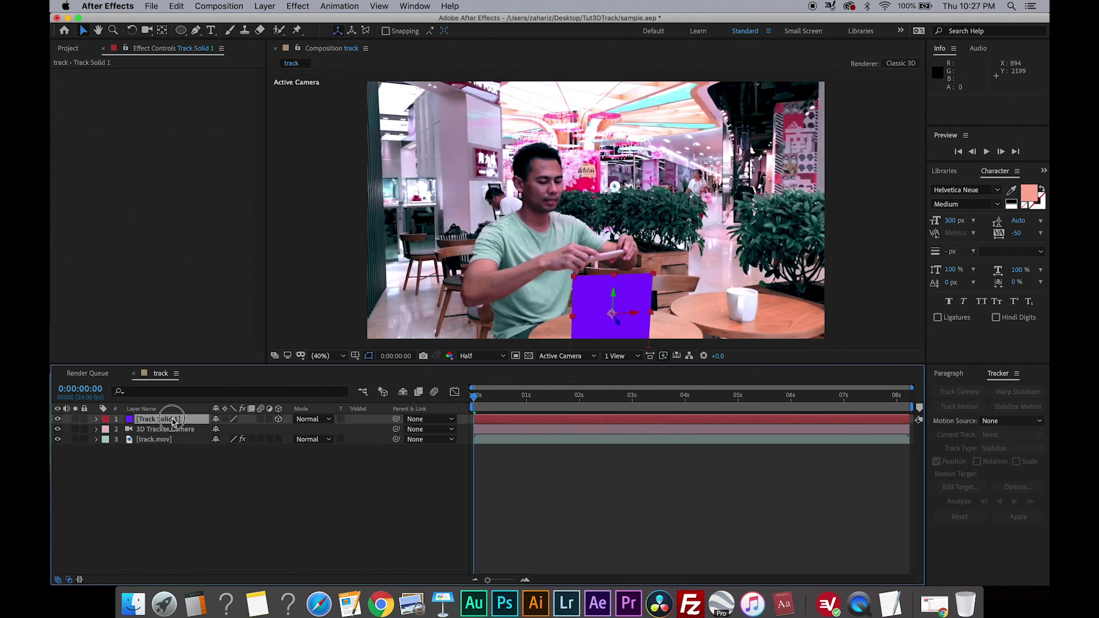
{"action": "left_click_drag", "start_coordinate": [613, 297], "coordinate": [613, 191]}
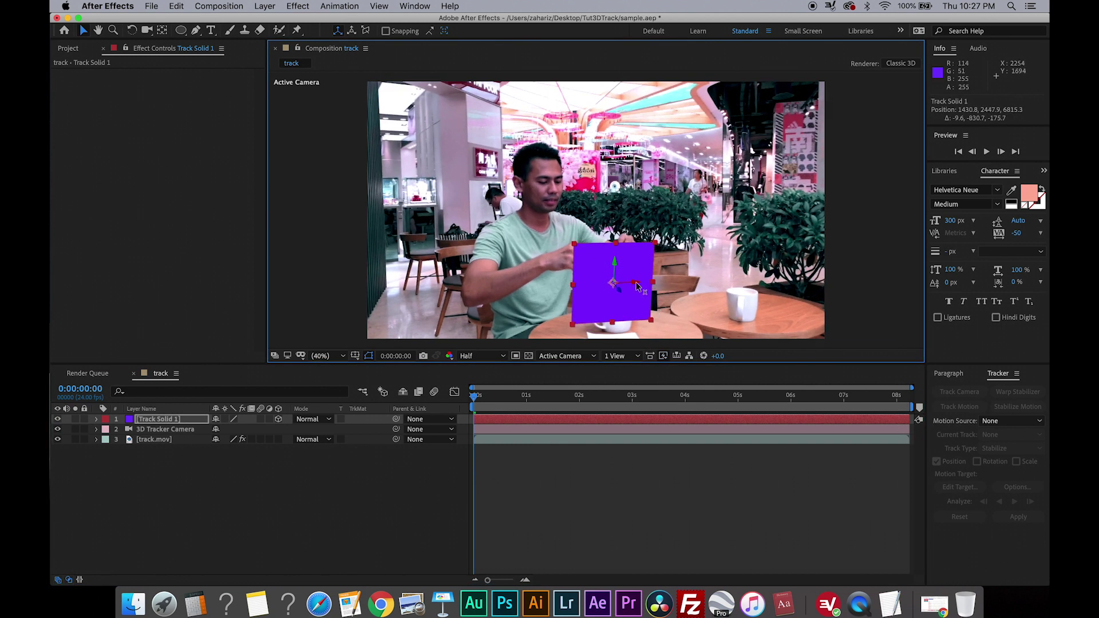
{"action": "left_click", "coordinate": [167, 422]}
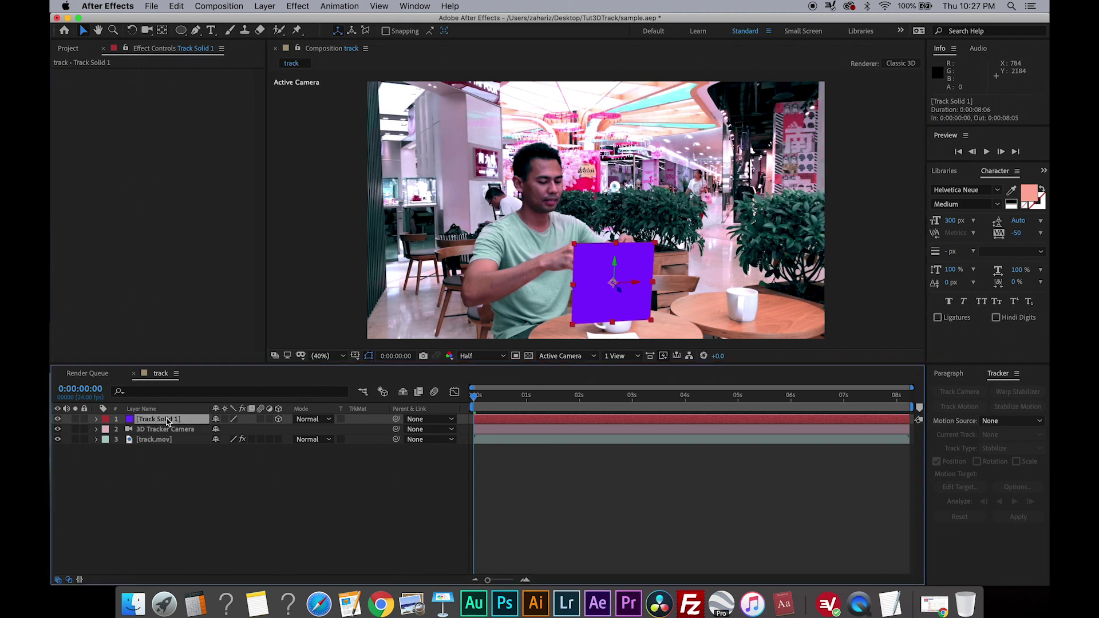
{"action": "key", "text": "r"}
{"action": "mouse_move", "coordinate": [223, 435]}
{"action": "left_mouse_down"}
{"action": "mouse_move", "coordinate": [246, 423]}
{"action": "mouse_move", "coordinate": [229, 425]}
{"action": "mouse_move", "coordinate": [236, 431]}
{"action": "left_mouse_up"}
{"action": "left_click_drag", "start_coordinate": [475, 395], "coordinate": [789, 395]}
{"action": "left_click_drag", "start_coordinate": [251, 431], "coordinate": [261, 429]}
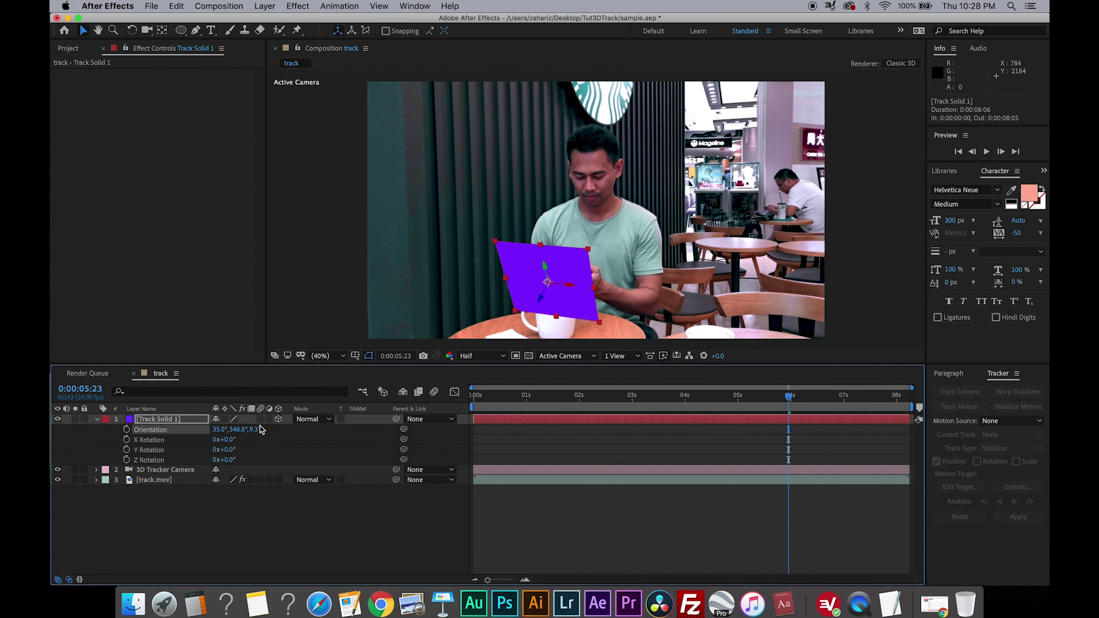
{"action": "left_click_drag", "start_coordinate": [513, 399], "coordinate": [677, 395]}
- Preview ins3.jpg, then build an ins3 composition from the Instagram post image
{"action": "left_click", "coordinate": [68, 48]}
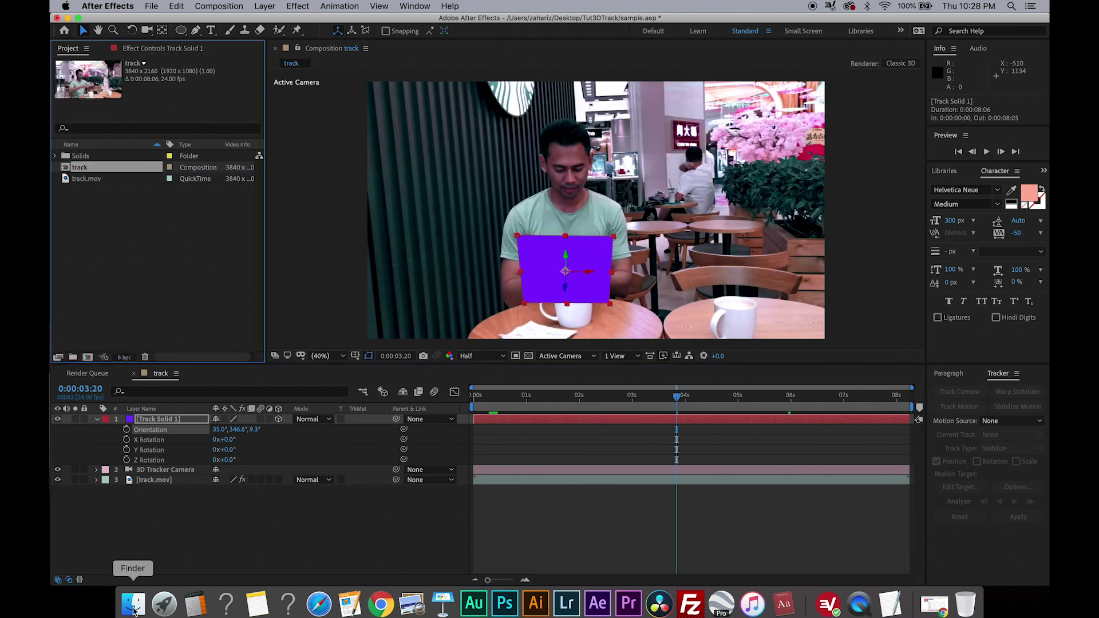
{"action": "left_click", "coordinate": [133, 604]}
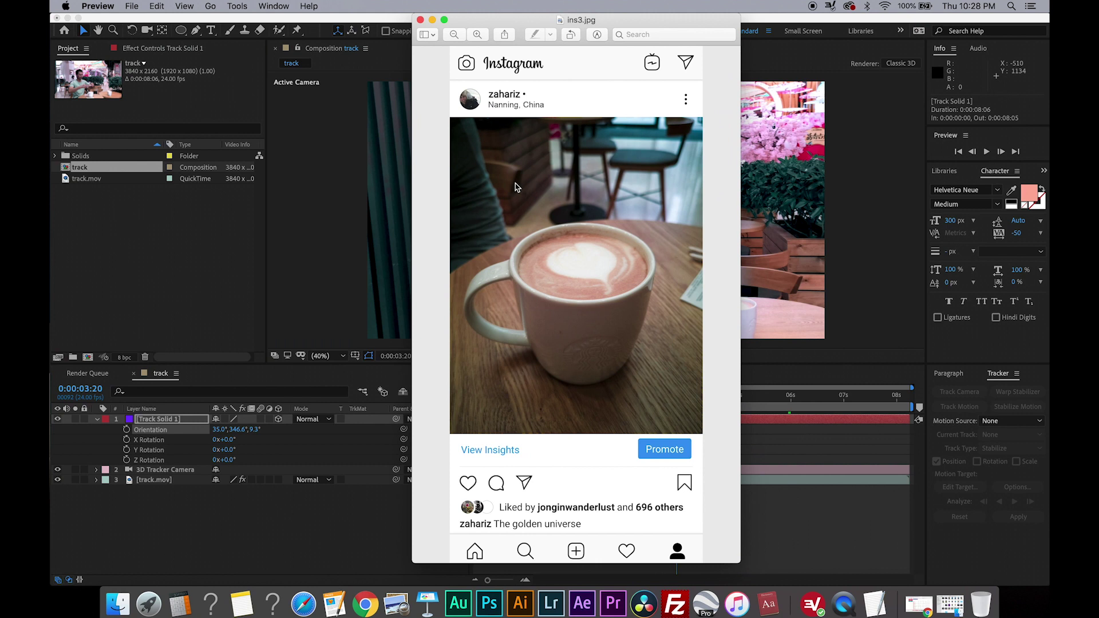
{"action": "left_click", "coordinate": [420, 21]}
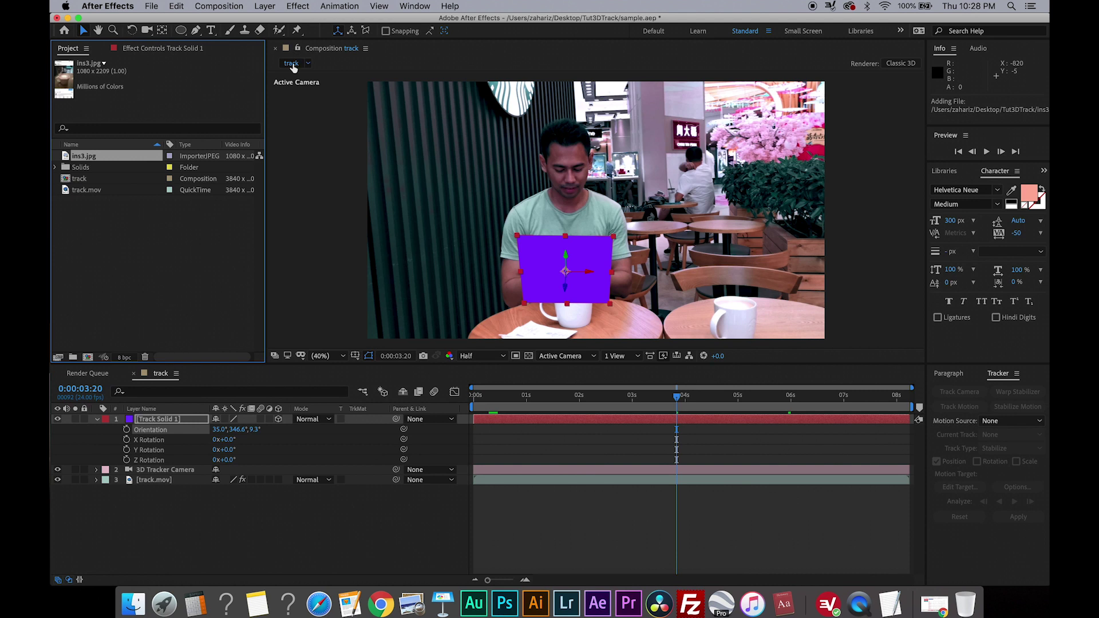
{"action": "left_click_drag", "start_coordinate": [90, 160], "coordinate": [87, 359]}
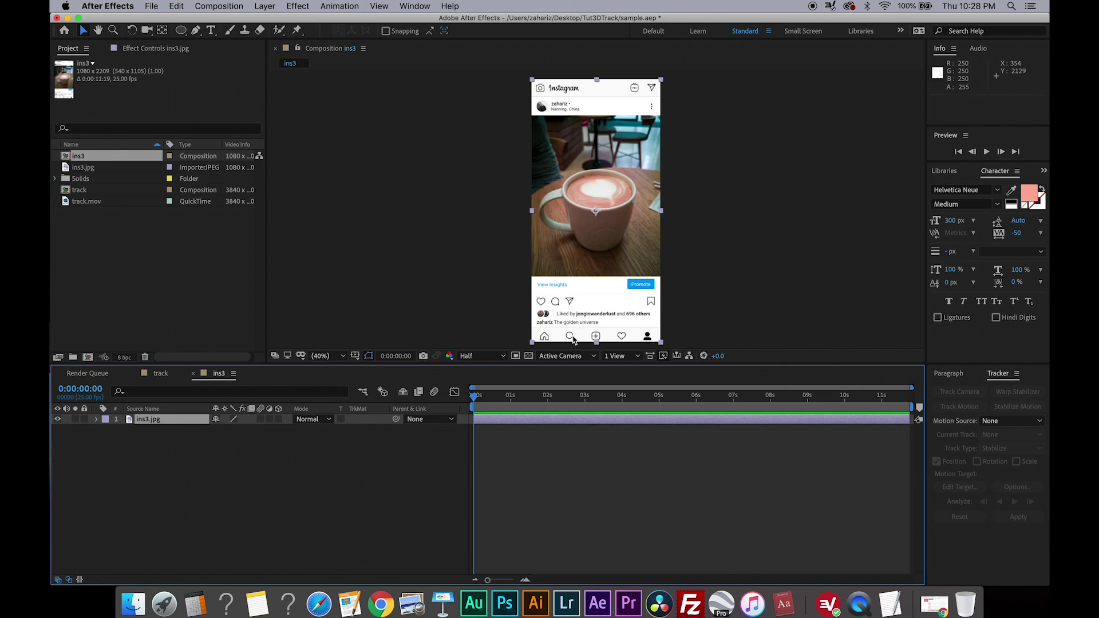
- Rename the ins3 composition to screen1 and scale its post image down to 82%
{"action": "left_click", "coordinate": [80, 158]}
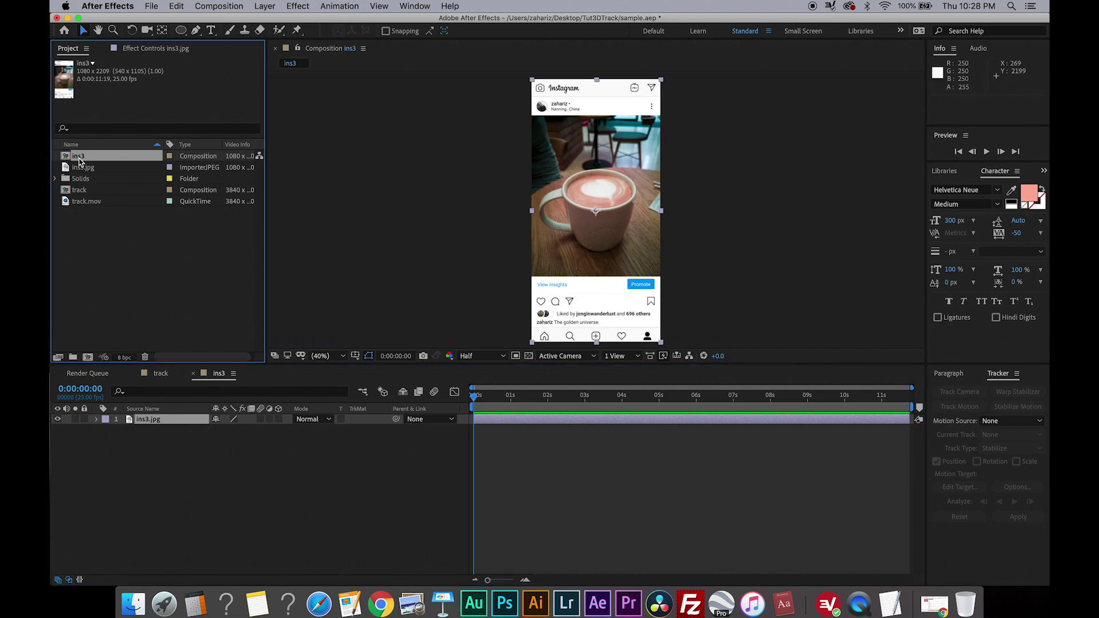
{"action": "key", "text": "Return"}
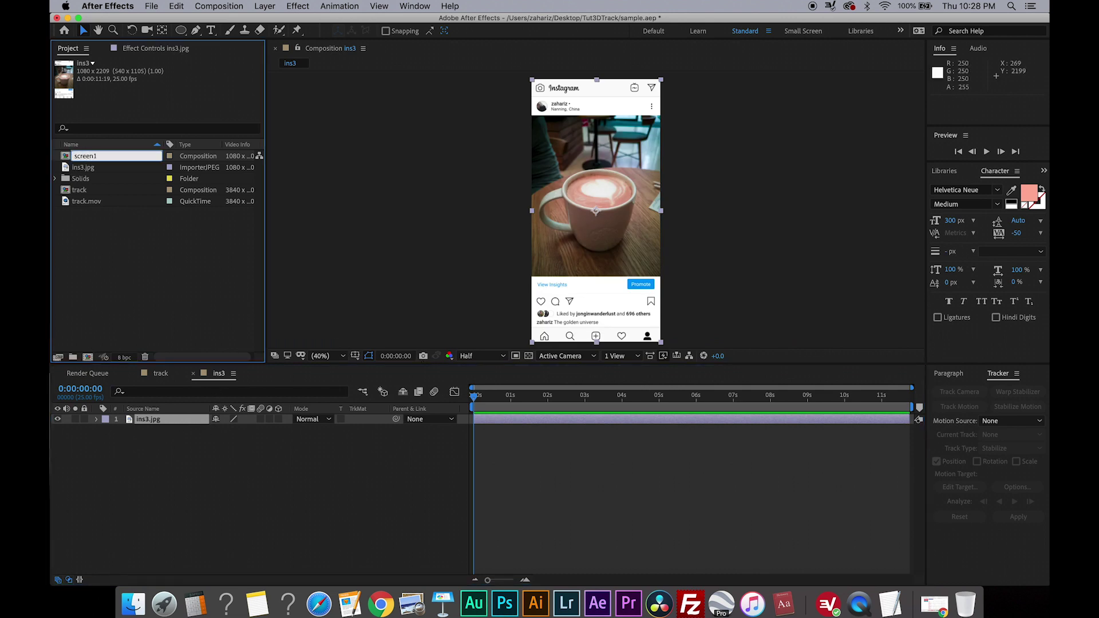
{"action": "key", "text": "Return"}
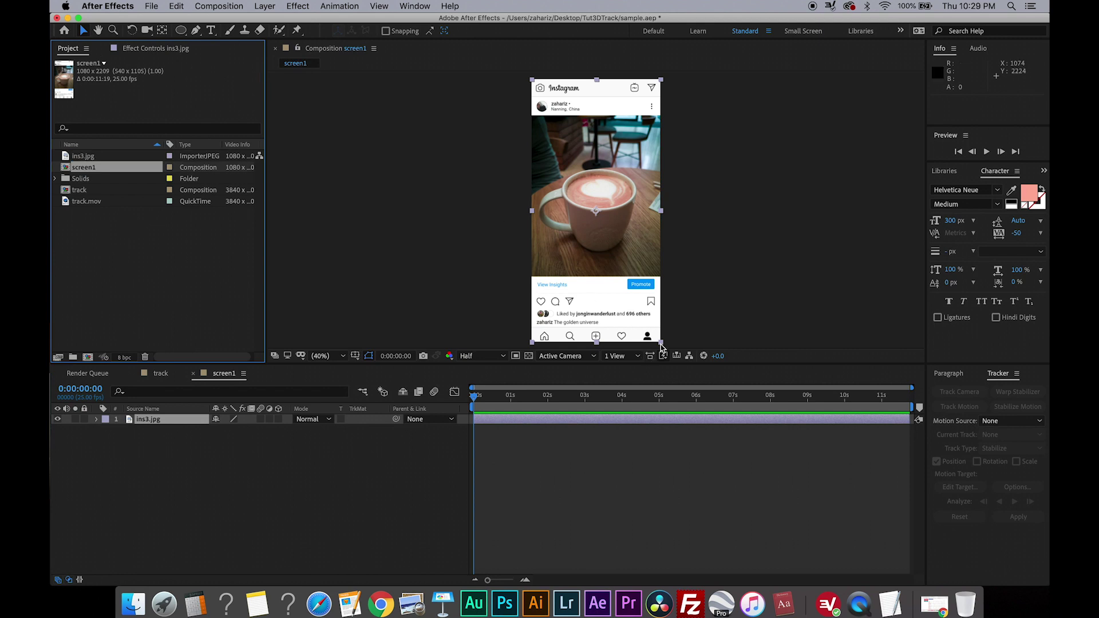
{"action": "left_click_drag", "start_coordinate": [662, 344], "coordinate": [654, 327]}
{"action": "left_click_drag", "start_coordinate": [654, 327], "coordinate": [649, 320]}
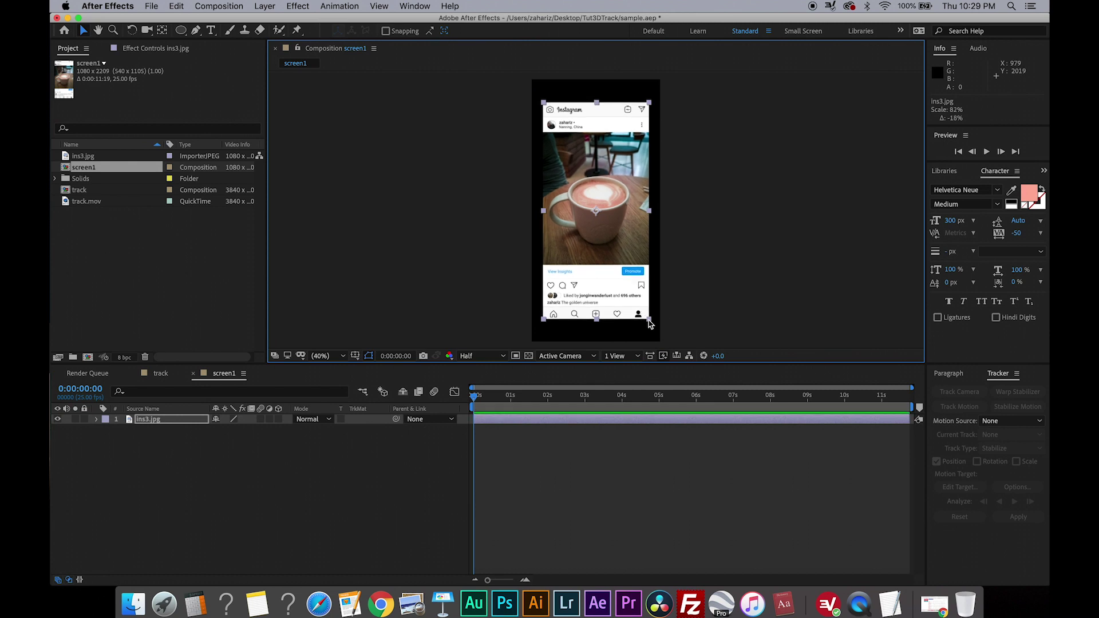
{"action": "left_click", "coordinate": [252, 6]}
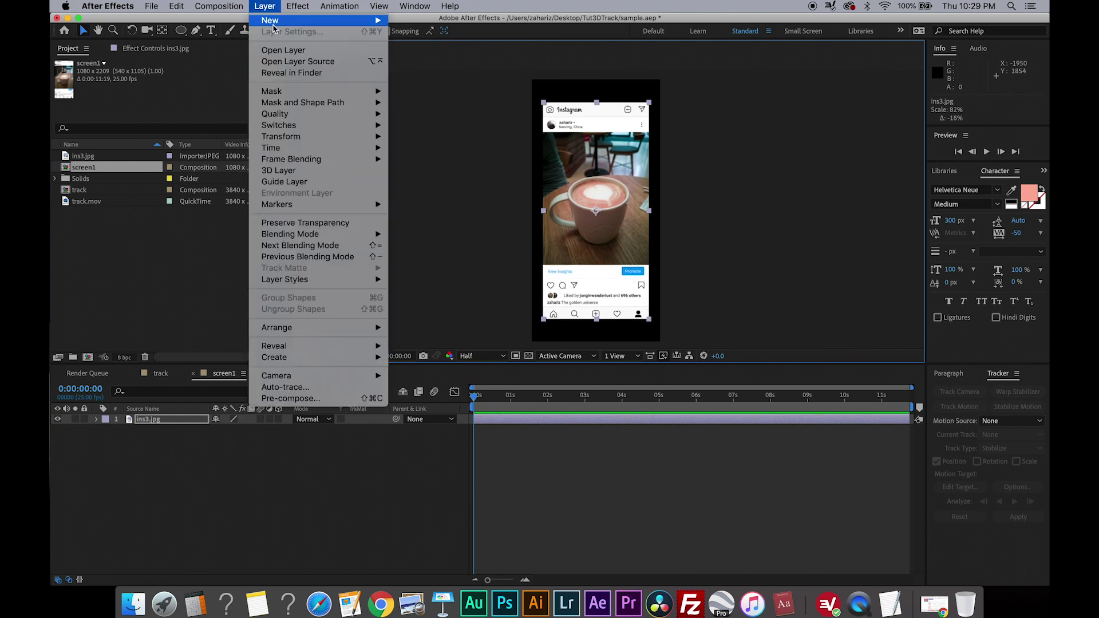
- Draw a no-fill, stroke-only rectangle (Shape Layer 1) framing the whole Instagram post image
{"action": "mouse_move", "coordinate": [274, 22]}
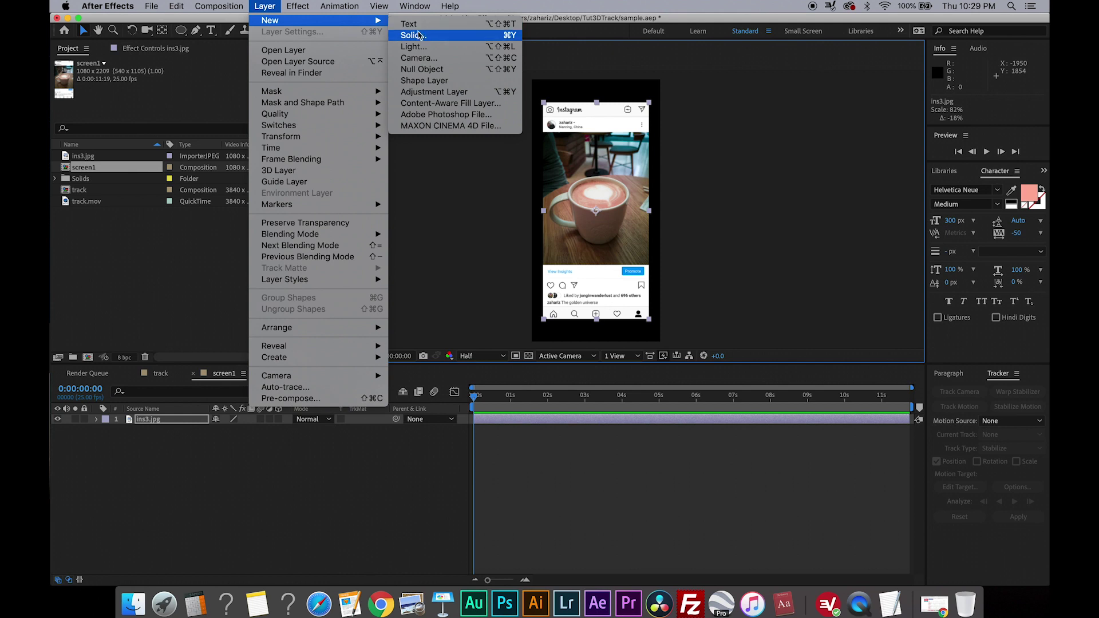
{"action": "left_click", "coordinate": [423, 81]}
{"action": "key", "text": "q"}
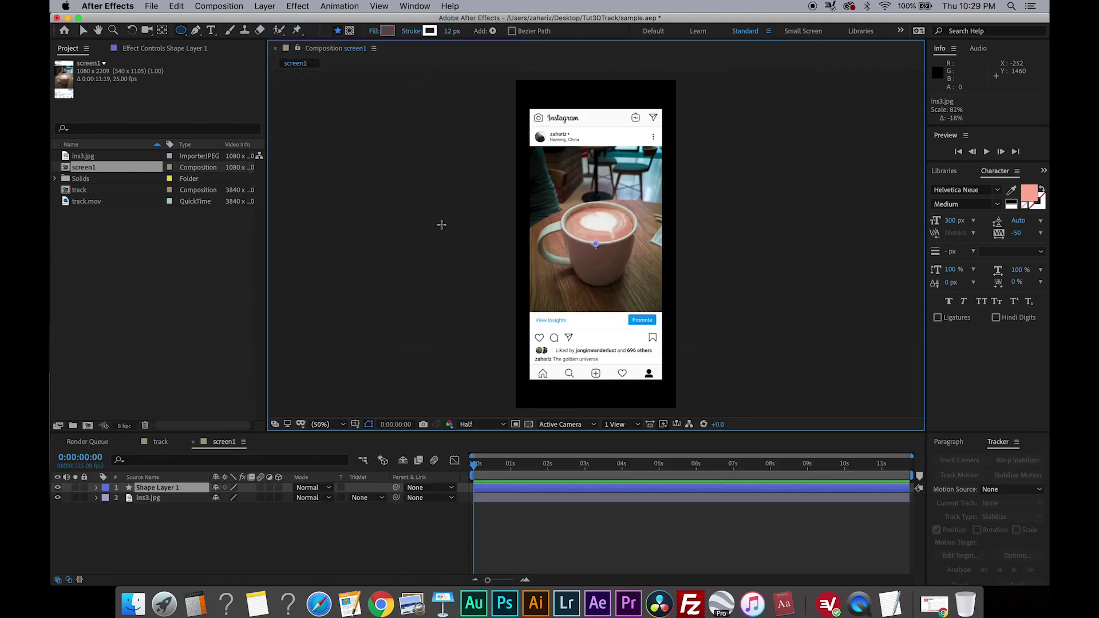
{"action": "left_click_drag", "start_coordinate": [176, 36], "coordinate": [223, 31]}
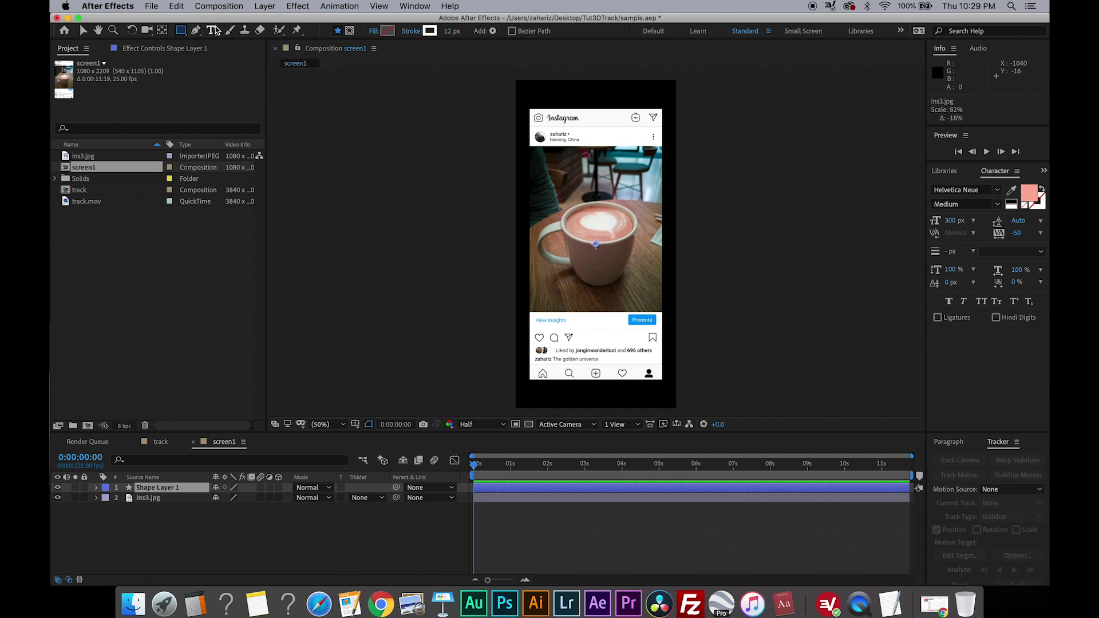
{"action": "left_click", "coordinate": [374, 32]}
{"action": "left_click", "coordinate": [595, 342]}
{"action": "left_click", "coordinate": [411, 31]}
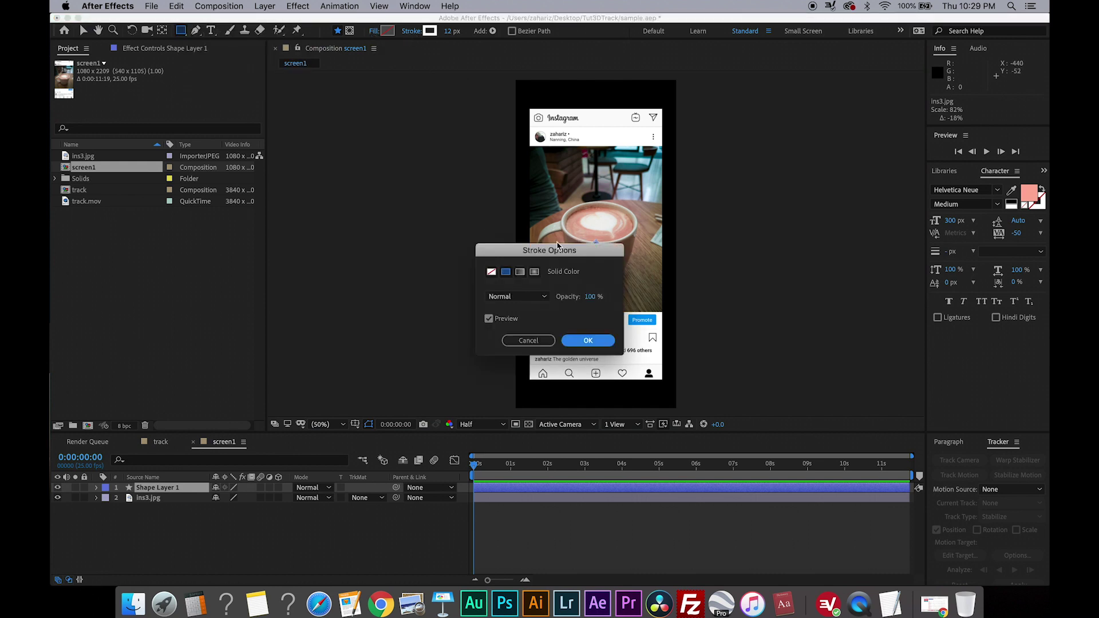
{"action": "left_click", "coordinate": [593, 341]}
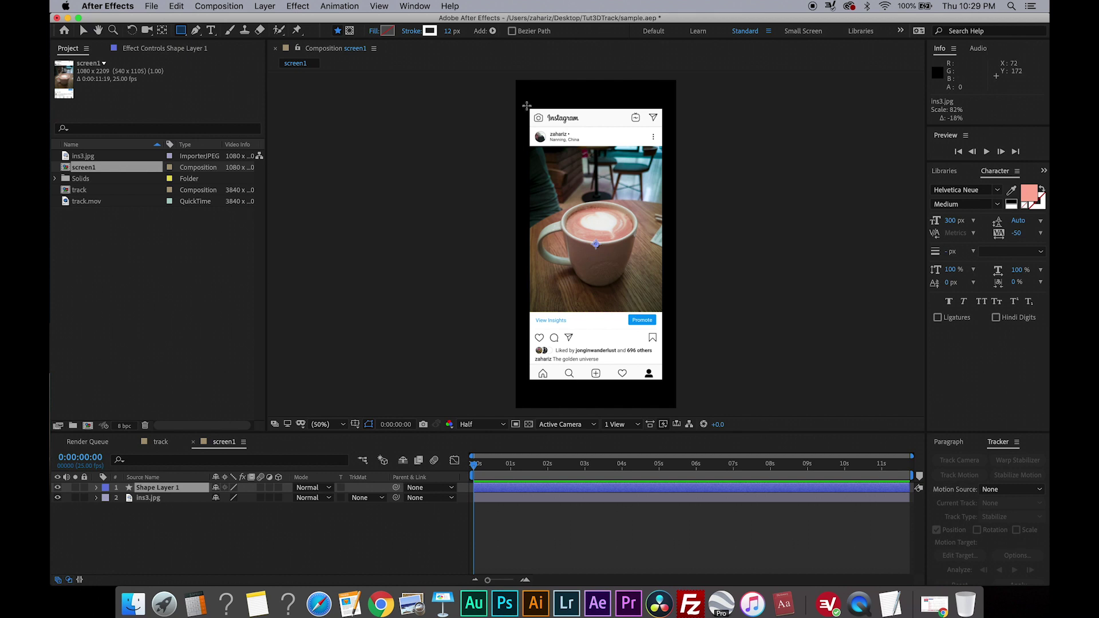
{"action": "mouse_move", "coordinate": [526, 105]}
{"action": "left_mouse_down"}
{"action": "mouse_move", "coordinate": [613, 249]}
{"action": "mouse_move", "coordinate": [667, 385]}
{"action": "left_mouse_up"}
{"action": "key", "text": "v"}
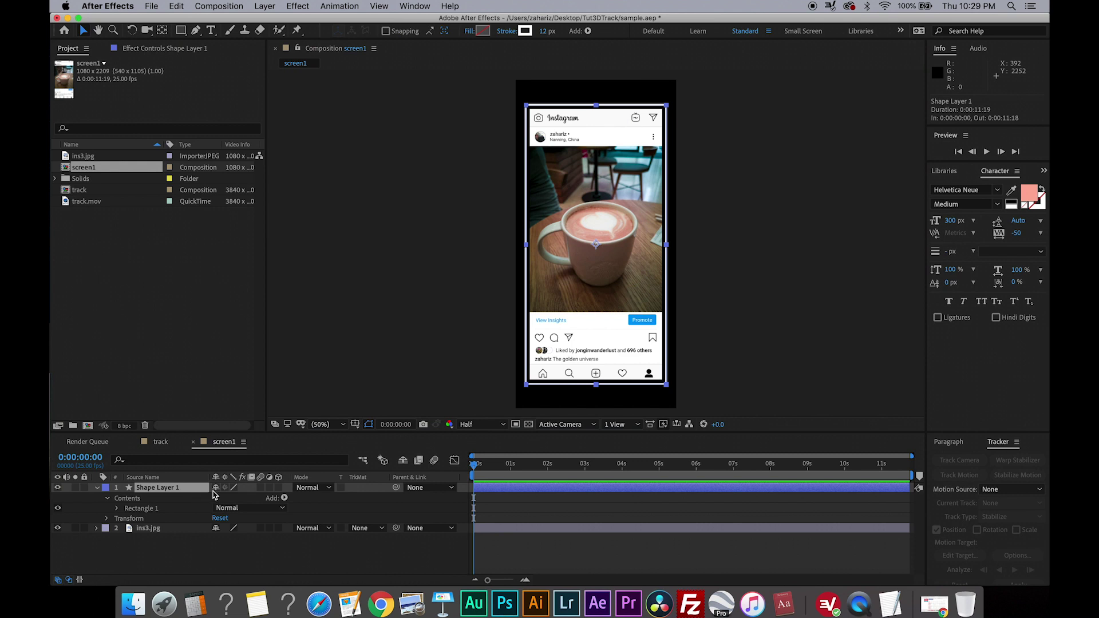
- Give Shape Layer 1 a blue Outer Glow with 100% opacity and size 40
{"action": "left_click", "coordinate": [262, 6]}
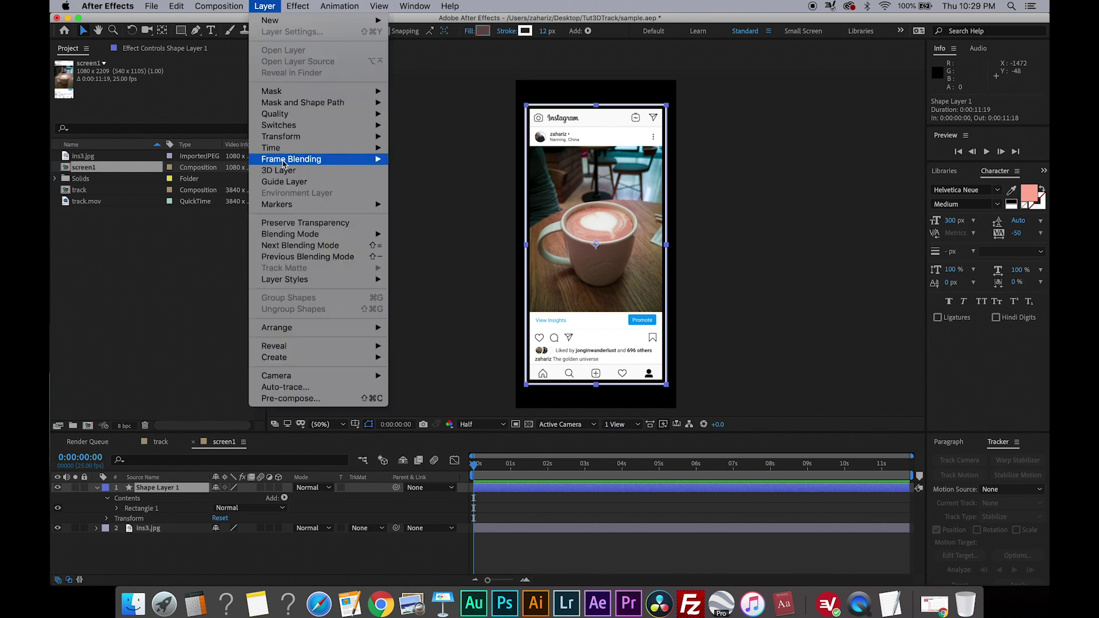
{"action": "mouse_move", "coordinate": [302, 281]}
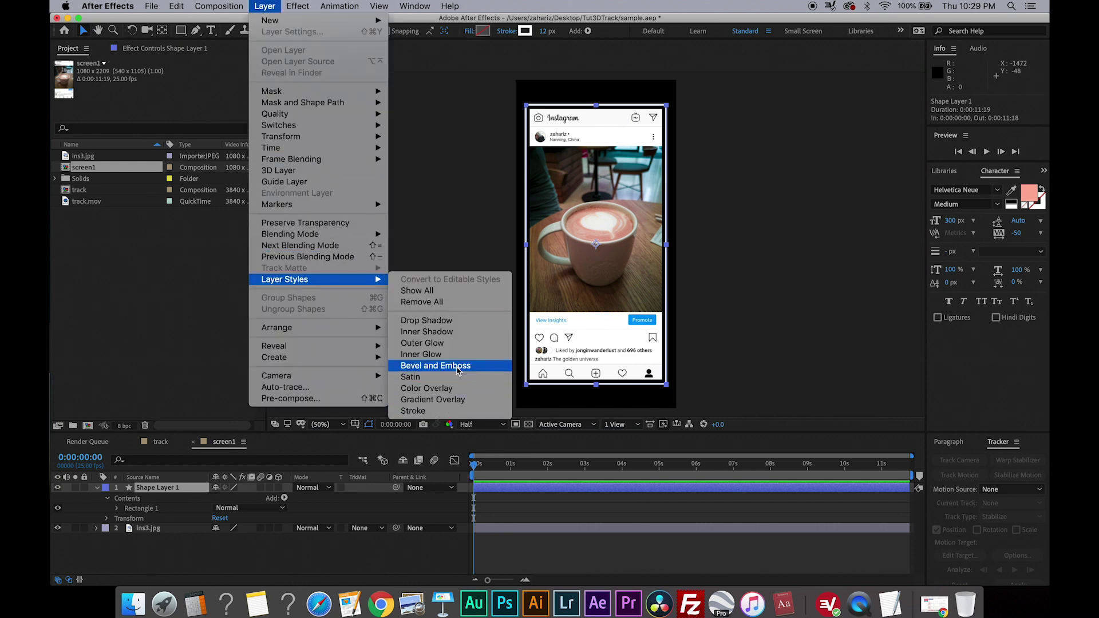
{"action": "left_click", "coordinate": [481, 344]}
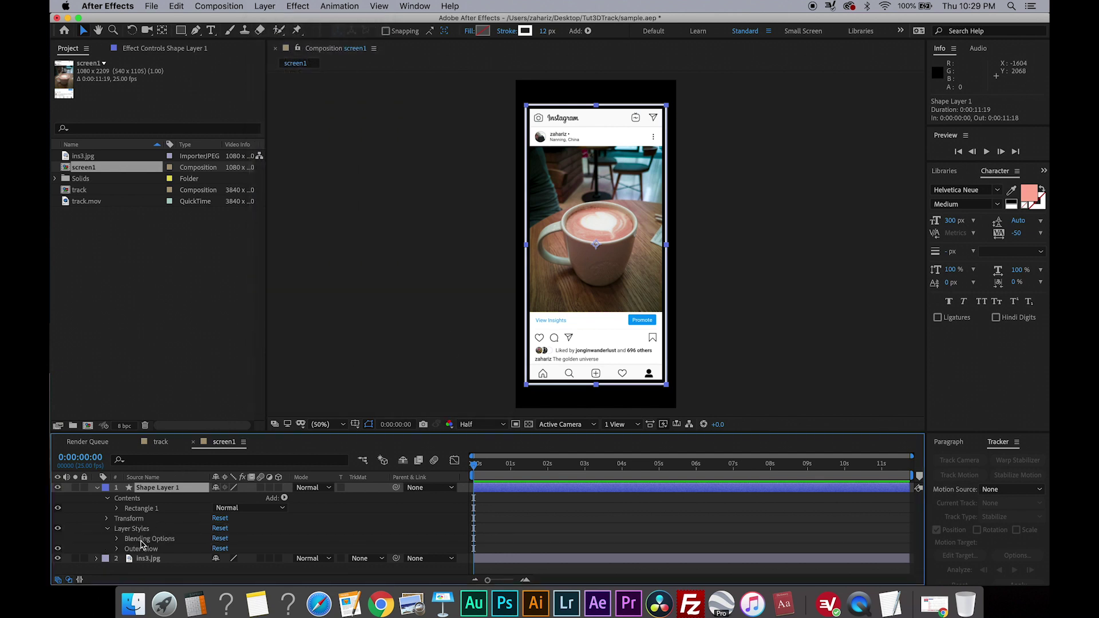
{"action": "left_click", "coordinate": [116, 549]}
{"action": "scroll", "coordinate": [132, 533], "scroll_direction": "down", "scroll_amount": 3}
{"action": "left_click", "coordinate": [218, 529]}
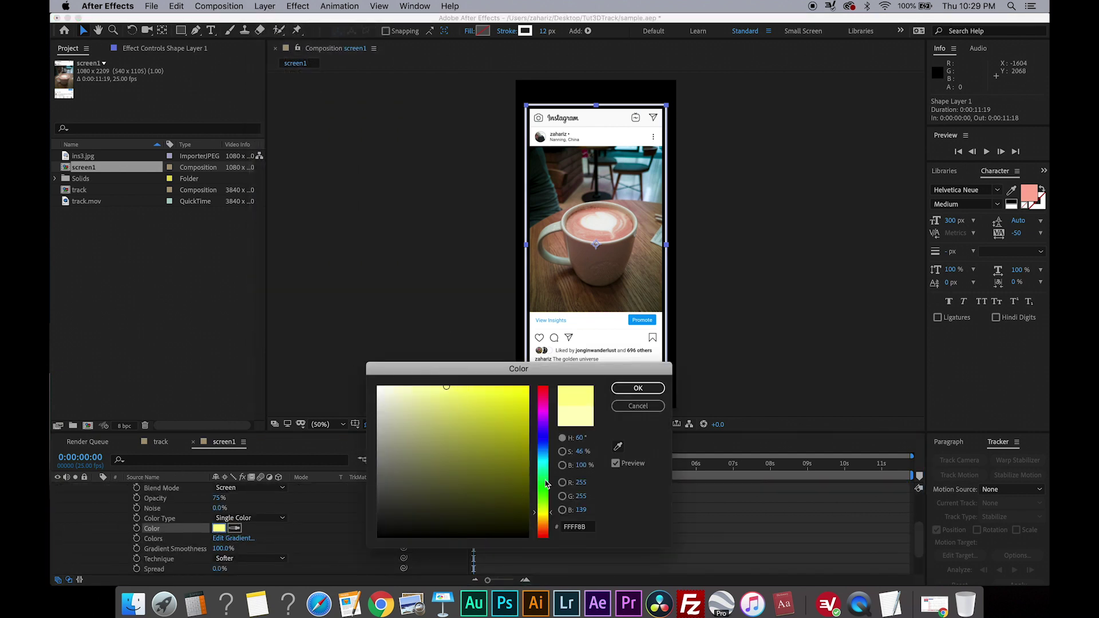
{"action": "left_click_drag", "start_coordinate": [546, 484], "coordinate": [543, 449]}
{"action": "left_click", "coordinate": [638, 388]}
{"action": "left_click_drag", "start_coordinate": [219, 498], "coordinate": [285, 500]}
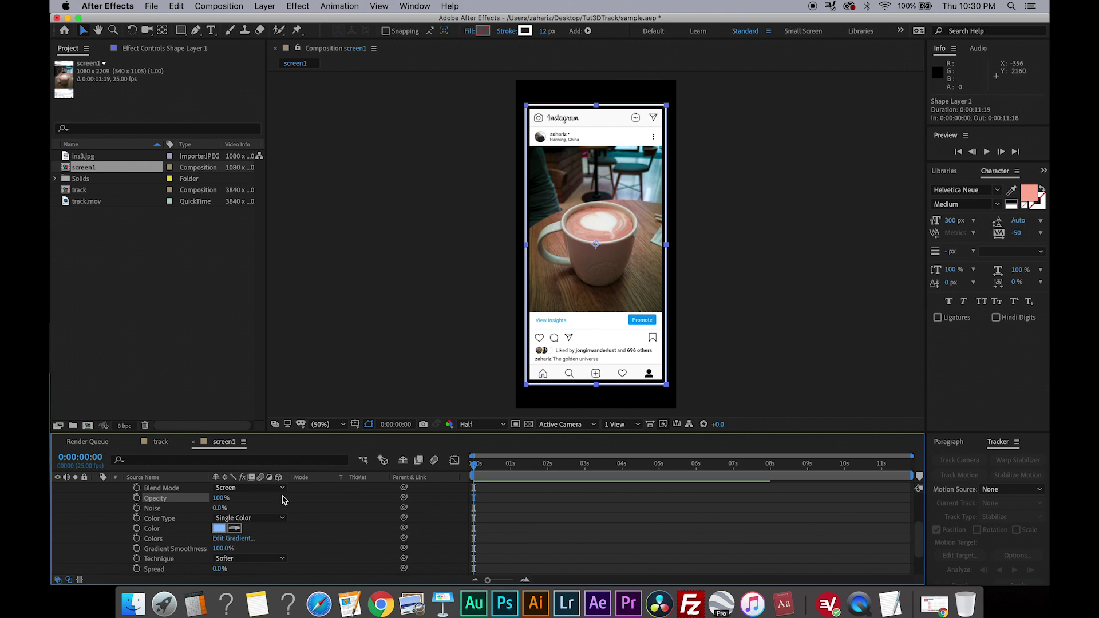
{"action": "scroll", "coordinate": [195, 561], "scroll_direction": "down", "scroll_amount": 1}
{"action": "left_click_drag", "start_coordinate": [217, 569], "coordinate": [242, 572]}
{"action": "left_click", "coordinate": [511, 535]}
{"action": "left_click", "coordinate": [109, 498]}
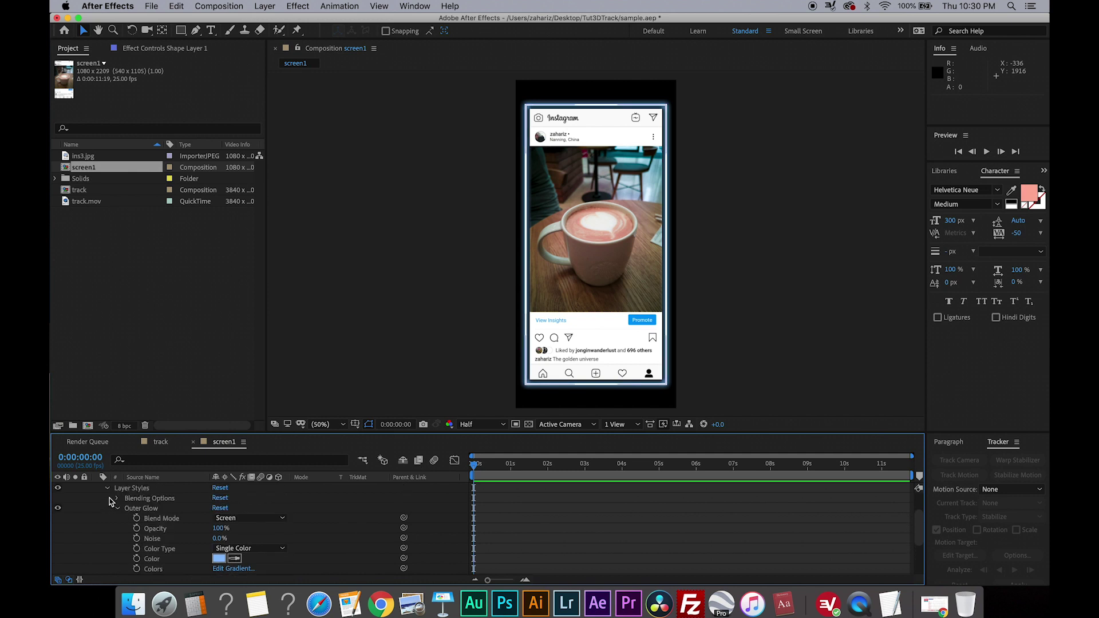
- Duplicate the glowing rectangle as Shape Layer 2 and scale it up slightly around the post
{"action": "left_click", "coordinate": [152, 491]}
{"action": "key", "text": "super+d"}
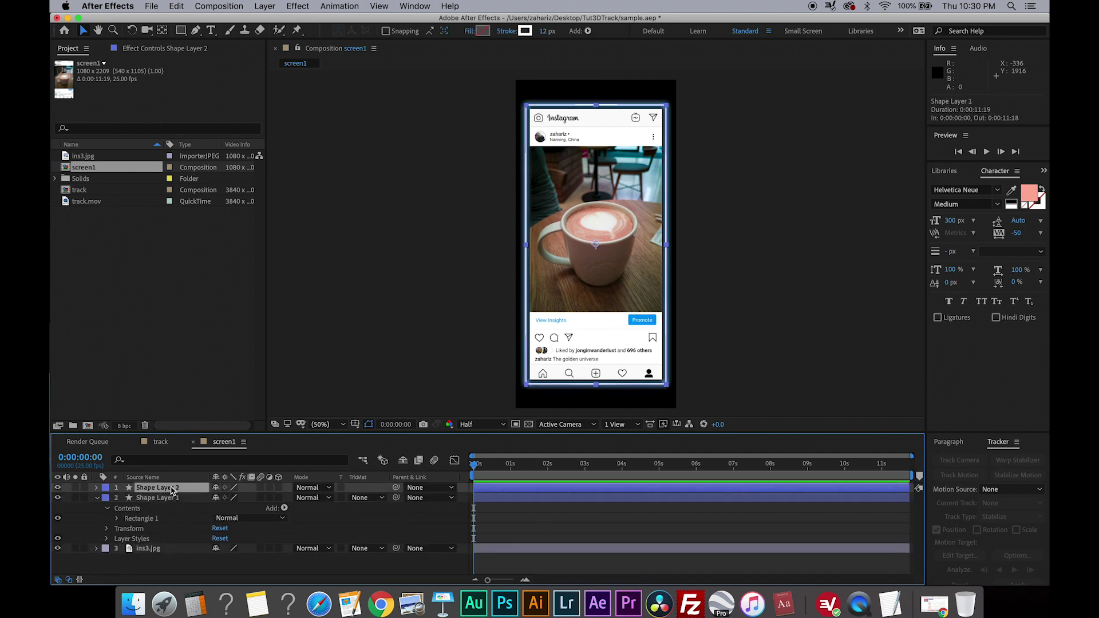
{"action": "left_click_drag", "start_coordinate": [667, 390], "coordinate": [672, 394]}
{"action": "left_click", "coordinate": [229, 564]}
{"action": "left_click", "coordinate": [97, 498]}
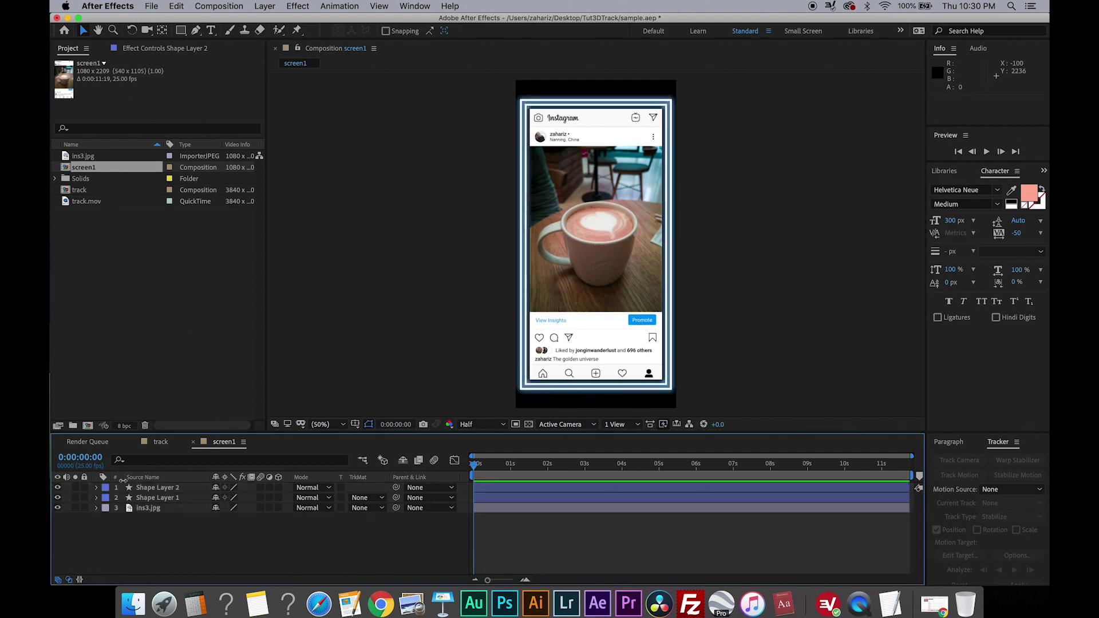
- Keyframe both shape layers' Opacity 100/0/100 over frames 0–4 and preview the flicker
{"action": "left_click", "coordinate": [490, 491]}
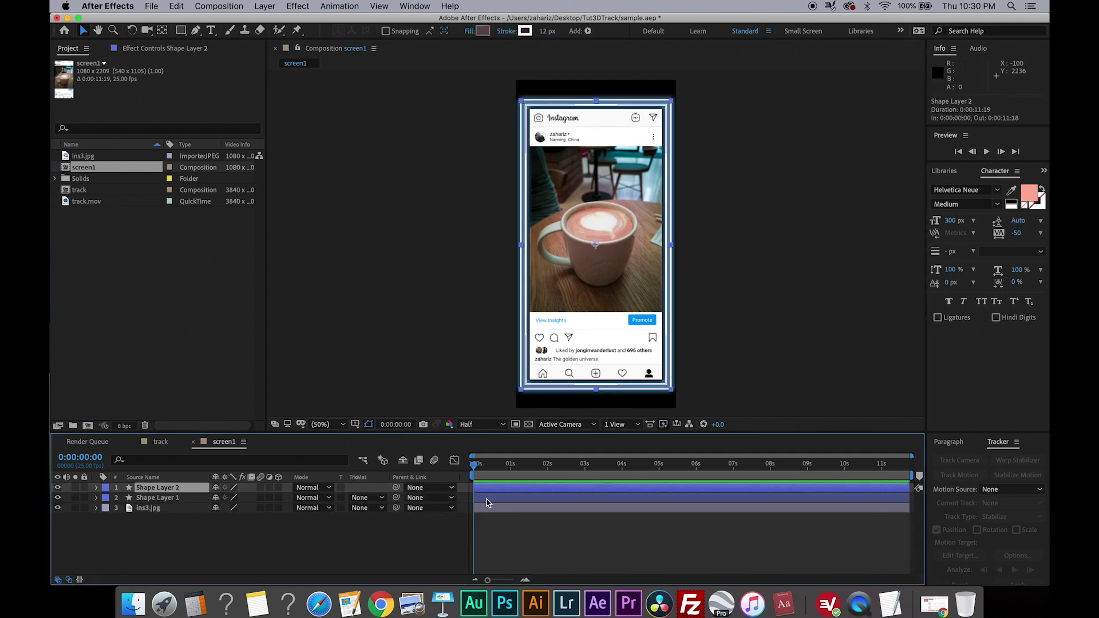
{"action": "left_click", "coordinate": [484, 498], "text": "shift"}
{"action": "key", "text": "t"}
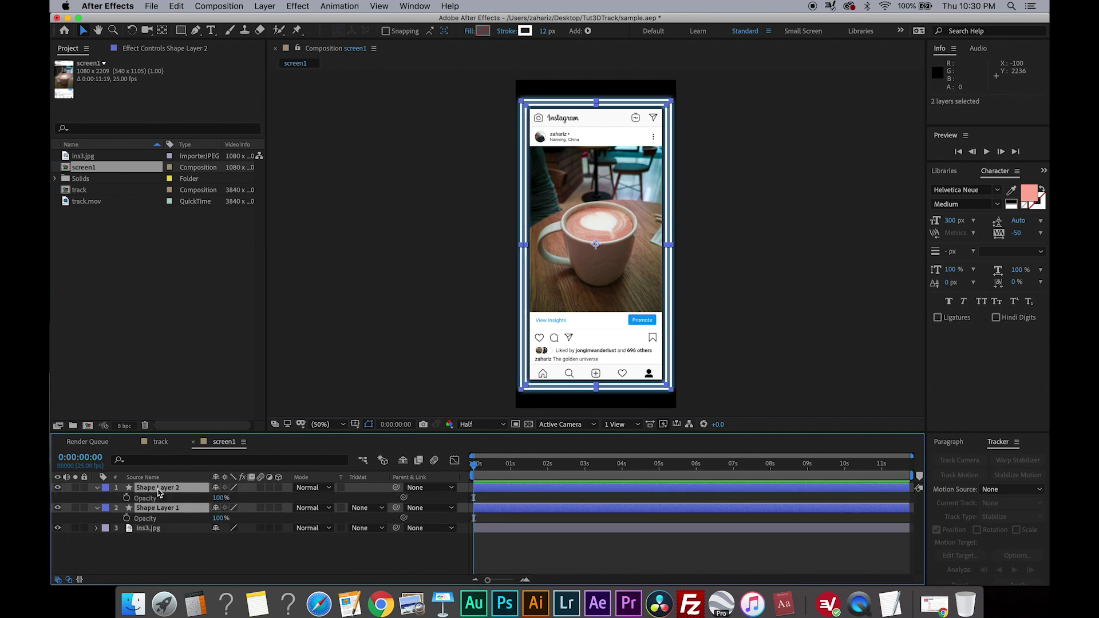
{"action": "key", "text": "alt+shift+t"}
{"action": "left_click", "coordinate": [476, 463]}
{"action": "key", "text": "equal"}
{"action": "key", "text": "equal"}
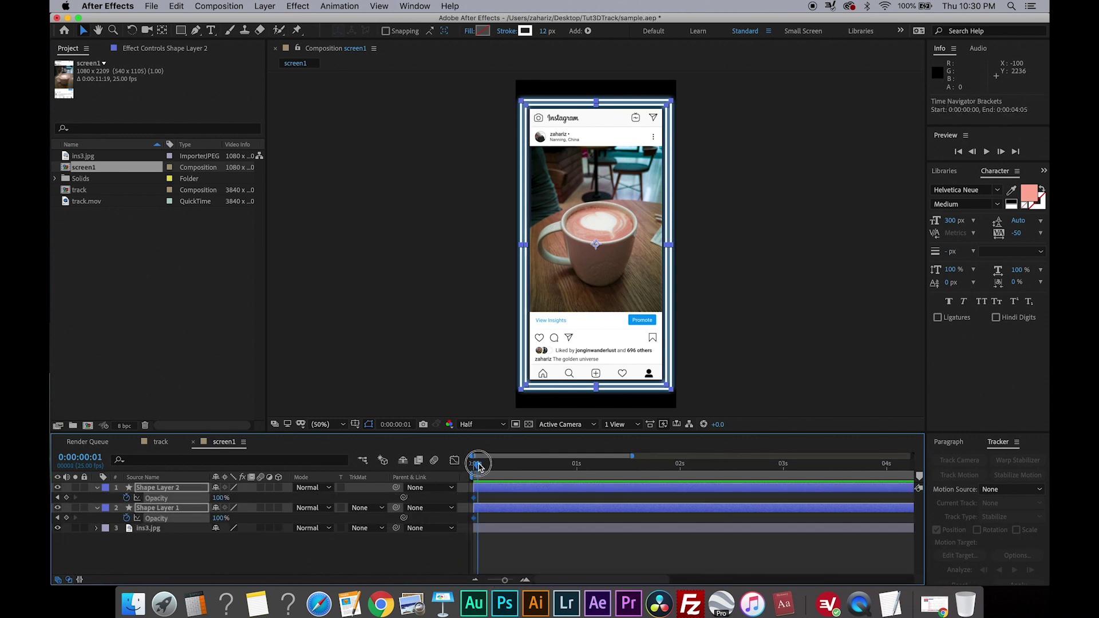
{"action": "left_click_drag", "start_coordinate": [221, 498], "coordinate": [183, 498]}
{"action": "left_click_drag", "start_coordinate": [480, 466], "coordinate": [483, 467]}
{"action": "mouse_move", "coordinate": [217, 498]}
{"action": "left_mouse_down"}
{"action": "mouse_move", "coordinate": [246, 498]}
{"action": "mouse_move", "coordinate": [183, 499]}
{"action": "left_mouse_up"}
{"action": "key", "text": "Page_Down"}
{"action": "left_click_drag", "start_coordinate": [484, 468], "coordinate": [490, 467]}
{"action": "left_click_drag", "start_coordinate": [218, 498], "coordinate": [246, 498]}
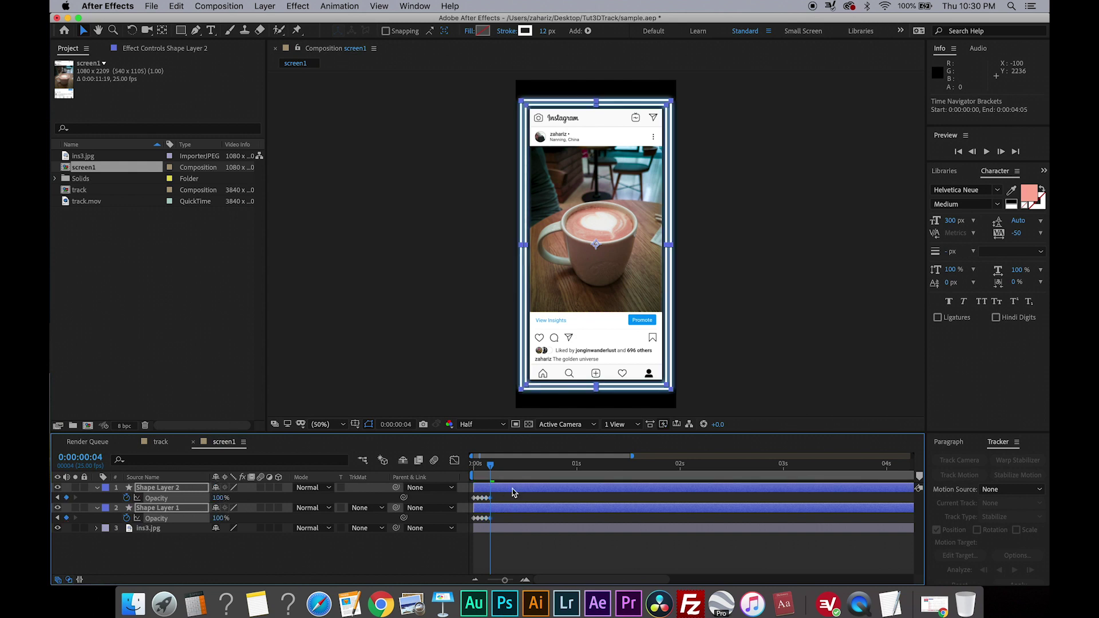
{"action": "left_click", "coordinate": [513, 540]}
{"action": "key", "text": "space"}
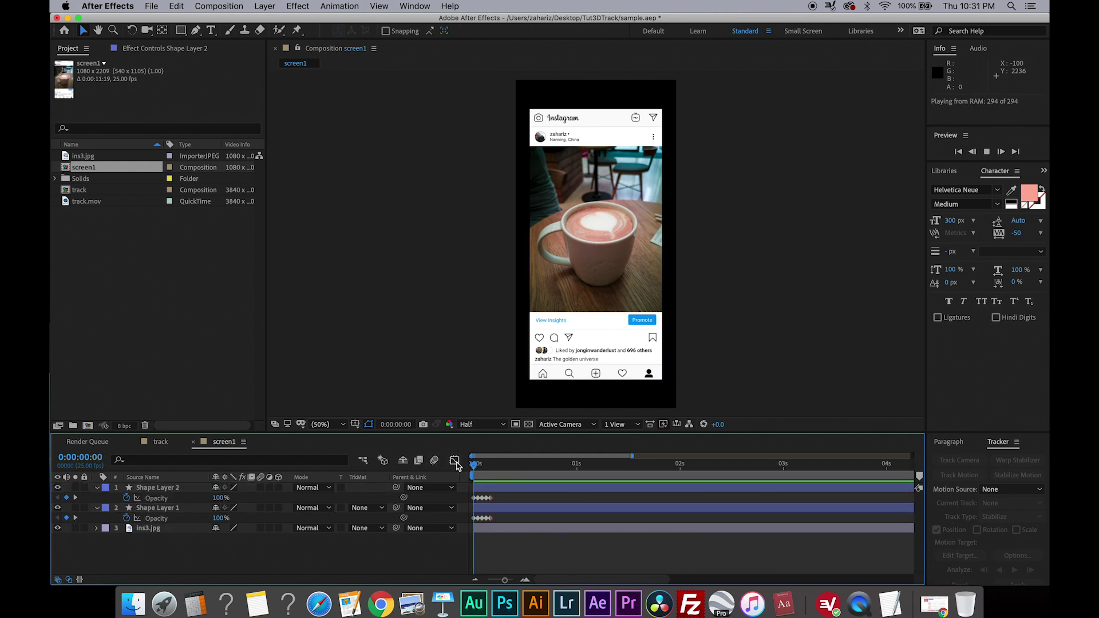
{"action": "left_click", "coordinate": [473, 465]}
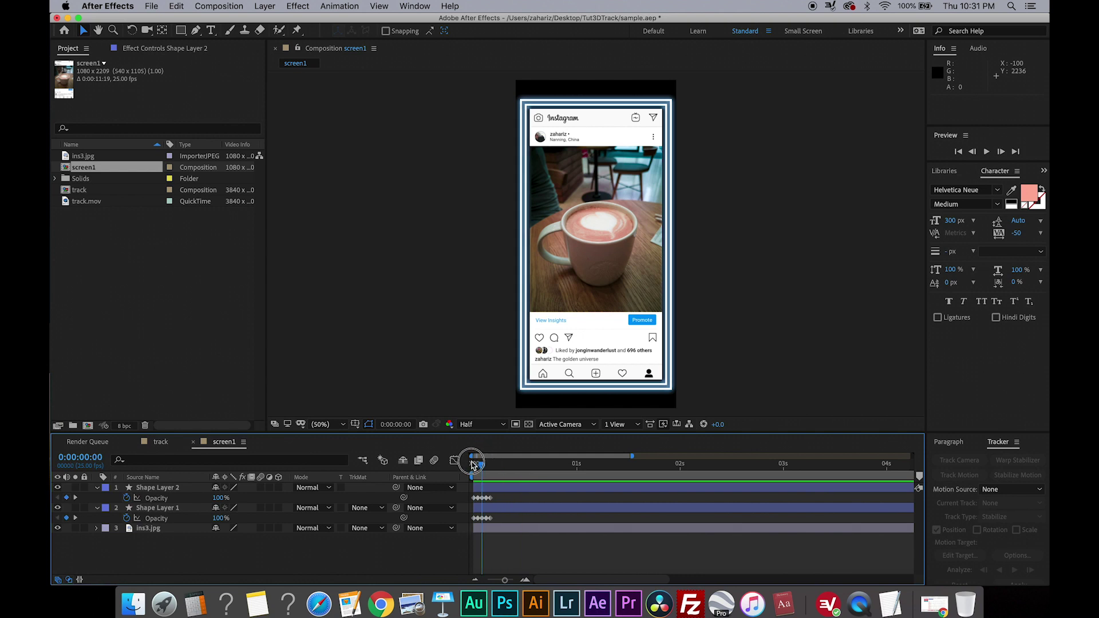
- Offset Shape Layer 1 a few frames later and start ins3.jpg at frame 8
{"action": "left_click", "coordinate": [166, 488]}
{"action": "left_click_drag", "start_coordinate": [488, 510], "coordinate": [499, 511]}
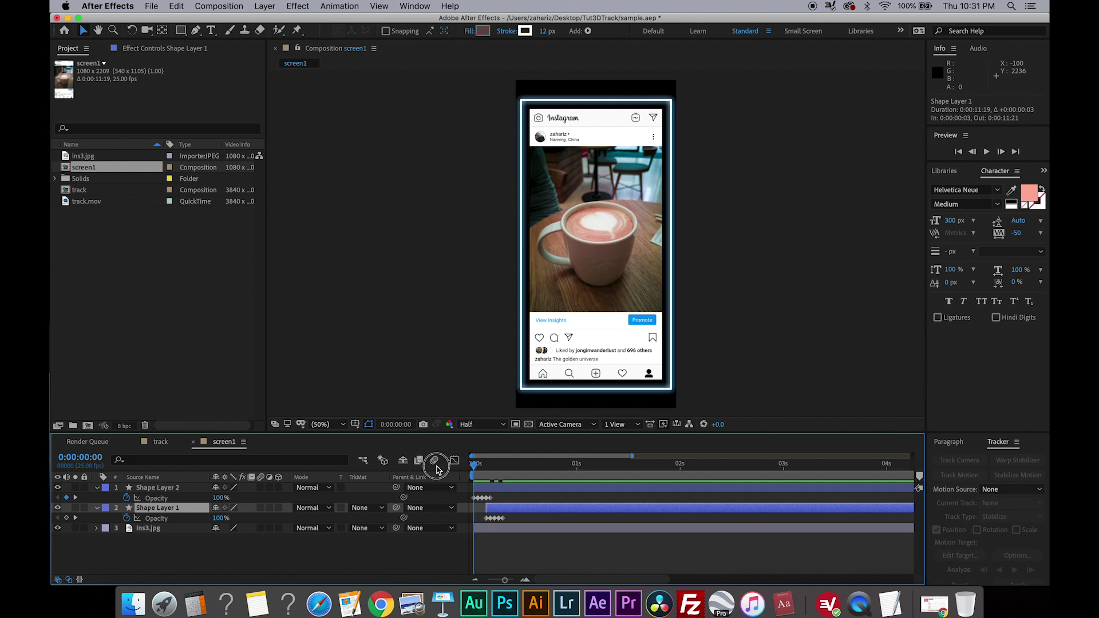
{"action": "left_click", "coordinate": [495, 499]}
{"action": "key", "text": "space"}
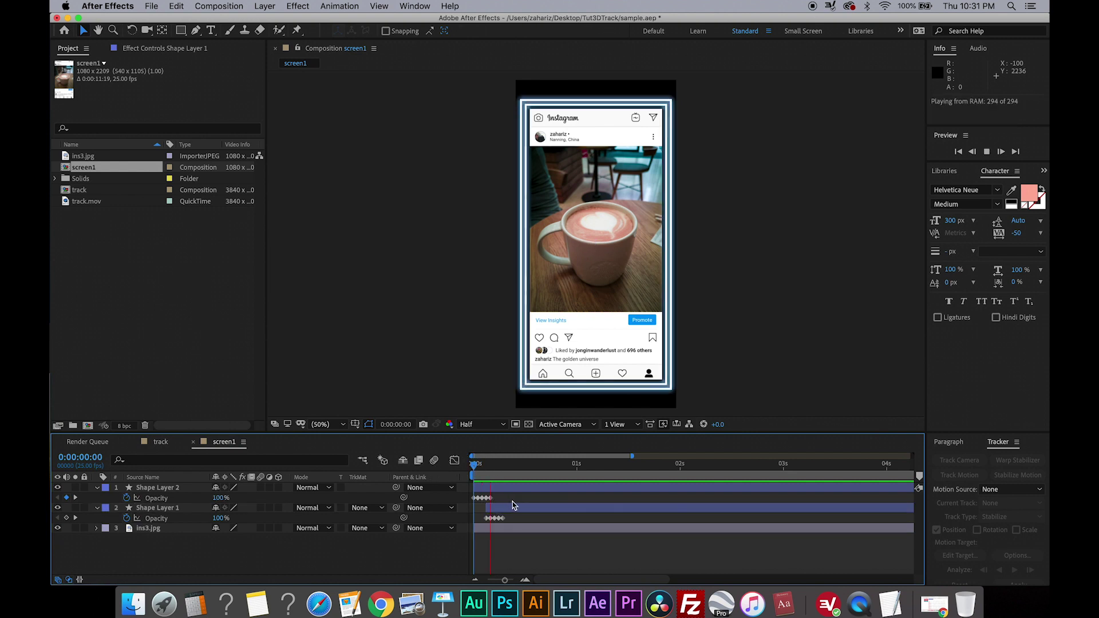
{"action": "key", "text": "space"}
{"action": "mouse_move", "coordinate": [475, 463]}
{"action": "left_mouse_down"}
{"action": "mouse_move", "coordinate": [493, 461]}
{"action": "mouse_move", "coordinate": [475, 464]}
{"action": "left_mouse_up"}
{"action": "left_click_drag", "start_coordinate": [486, 507], "coordinate": [517, 517]}
{"action": "left_click_drag", "start_coordinate": [521, 466], "coordinate": [527, 469]}
{"action": "left_click", "coordinate": [535, 533]}
- Keyframe ins3.jpg Scale from 10% at frame 8 to 82.3% at frame 13, then preview
{"action": "key", "text": "s"}
{"action": "left_click", "coordinate": [126, 539]}
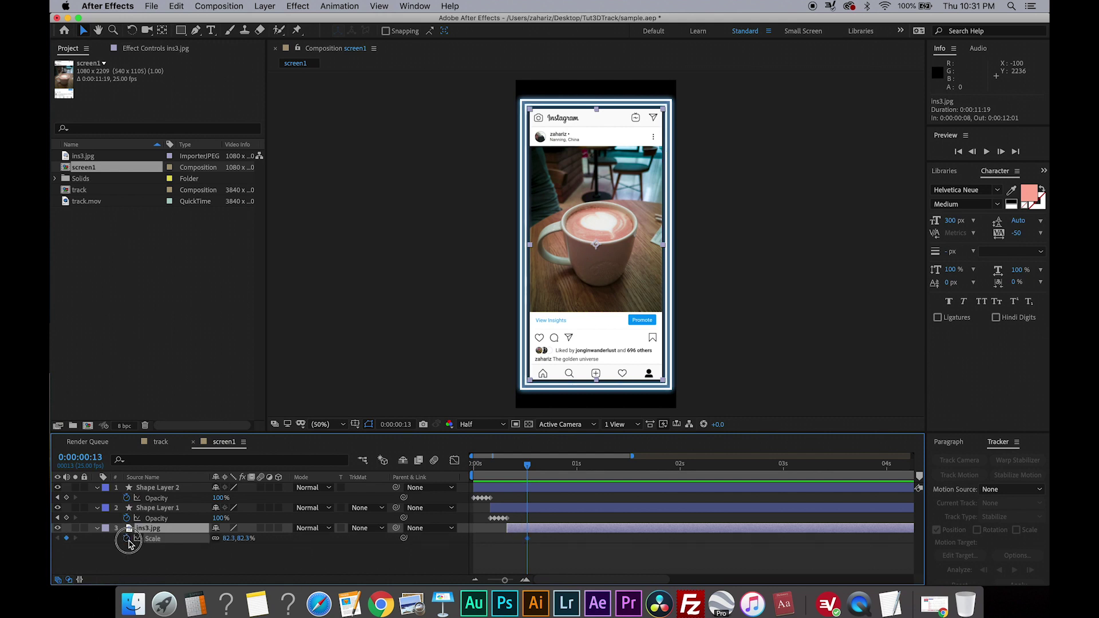
{"action": "left_click_drag", "start_coordinate": [515, 471], "coordinate": [508, 473]}
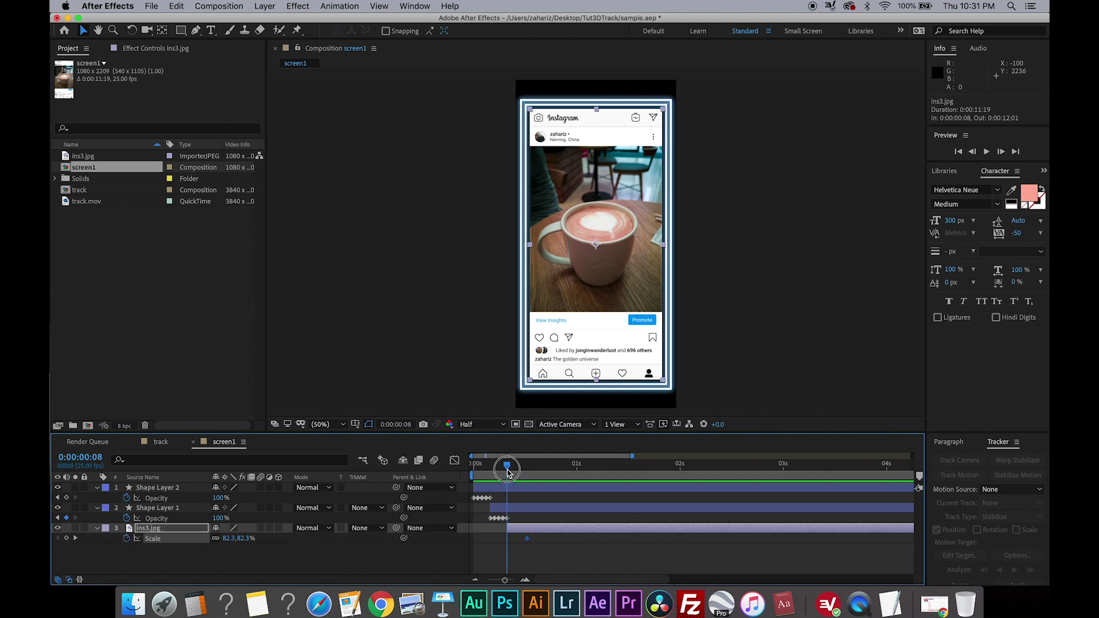
{"action": "left_click_drag", "start_coordinate": [232, 543], "coordinate": [195, 546]}
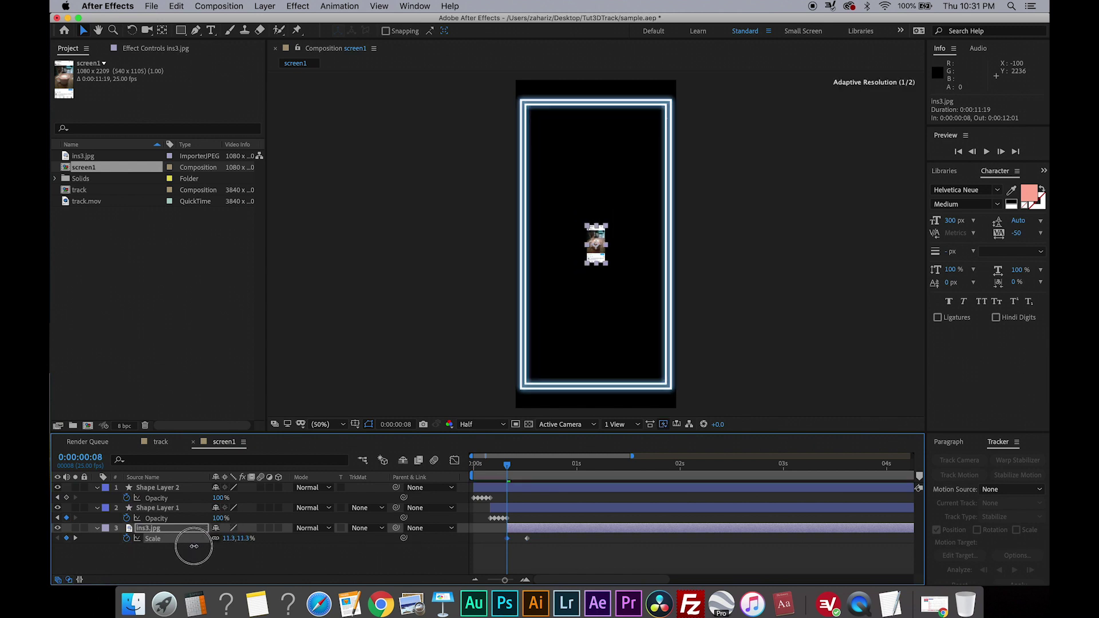
{"action": "left_click", "coordinate": [229, 538]}
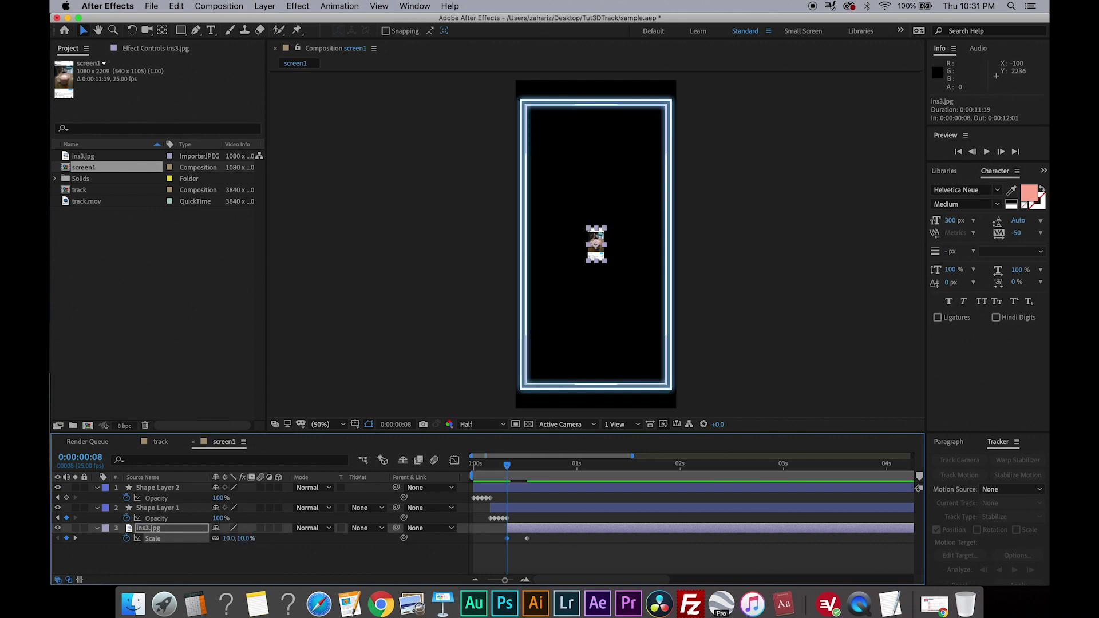
{"action": "left_click", "coordinate": [573, 556]}
{"action": "left_click_drag", "start_coordinate": [503, 468], "coordinate": [527, 467]}
{"action": "key", "text": "Home"}
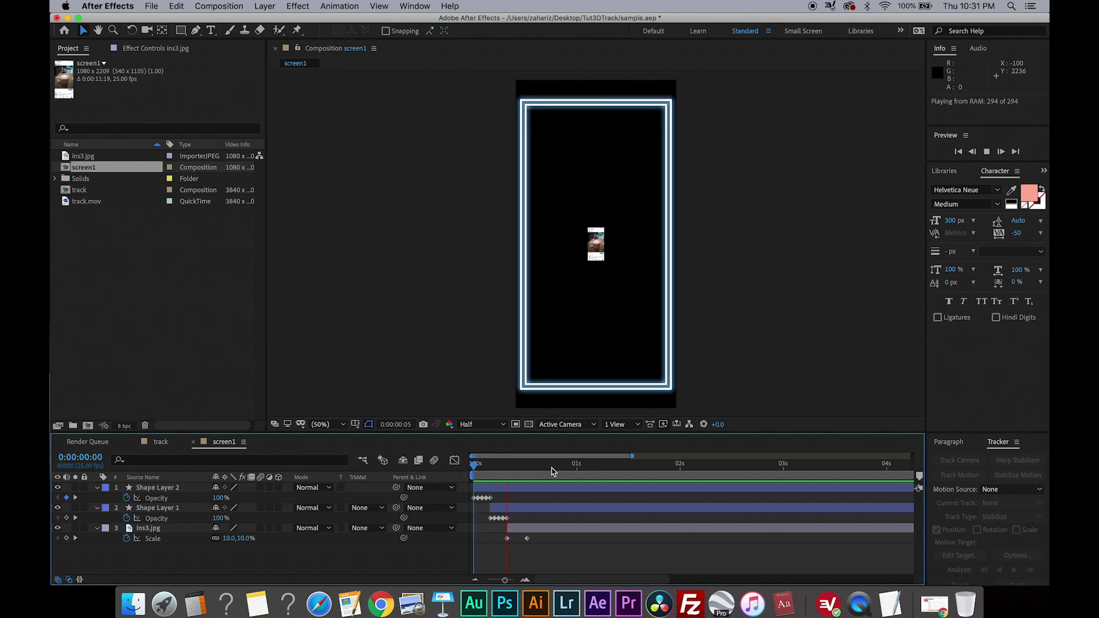
{"action": "mouse_move", "coordinate": [512, 456]}
{"action": "left_mouse_down"}
{"action": "mouse_move", "coordinate": [518, 467]}
{"action": "mouse_move", "coordinate": [502, 456]}
{"action": "left_mouse_up"}
{"action": "left_click", "coordinate": [528, 465]}
{"action": "left_click", "coordinate": [544, 529]}
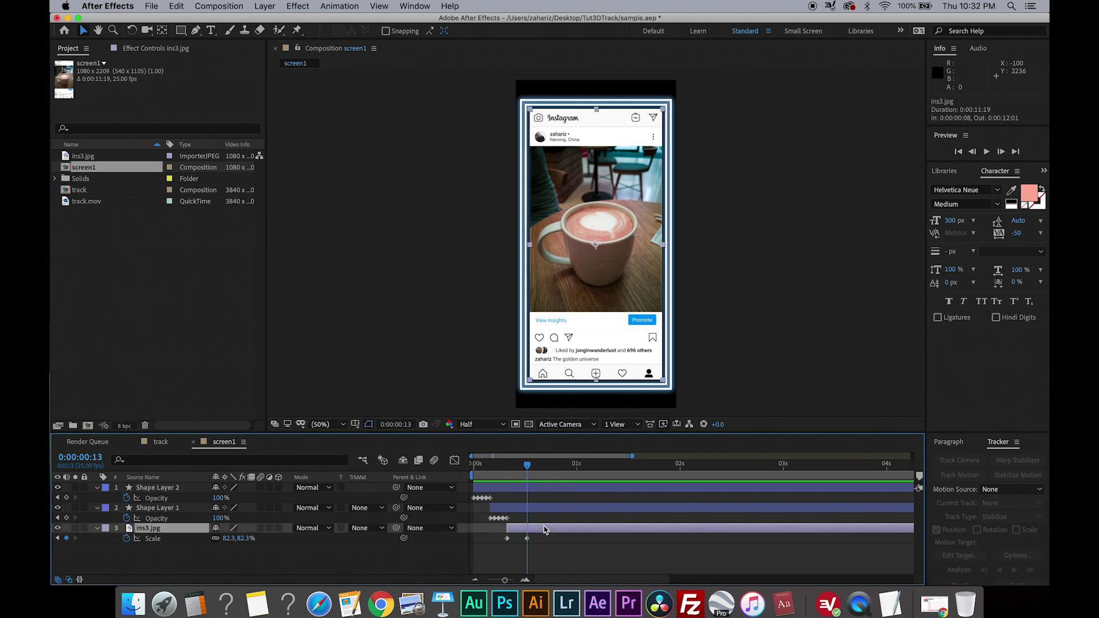
- Apply a Hue/Saturation effect to the ins3.jpg post image
{"action": "left_click", "coordinate": [304, 5]}
{"action": "mouse_move", "coordinate": [346, 131]}
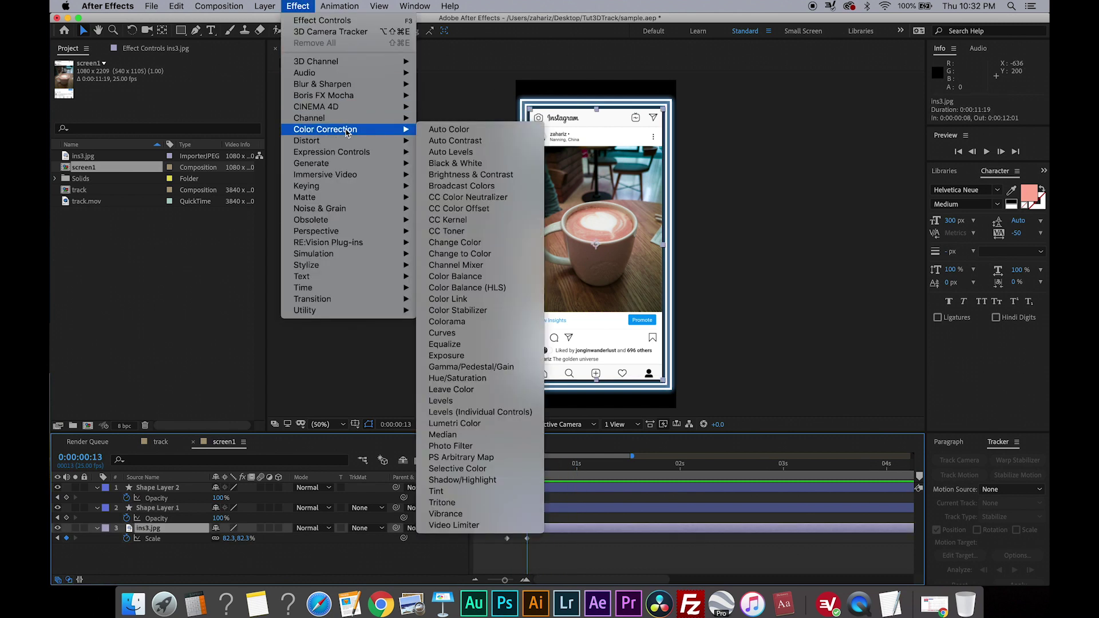
{"action": "left_click", "coordinate": [456, 379]}
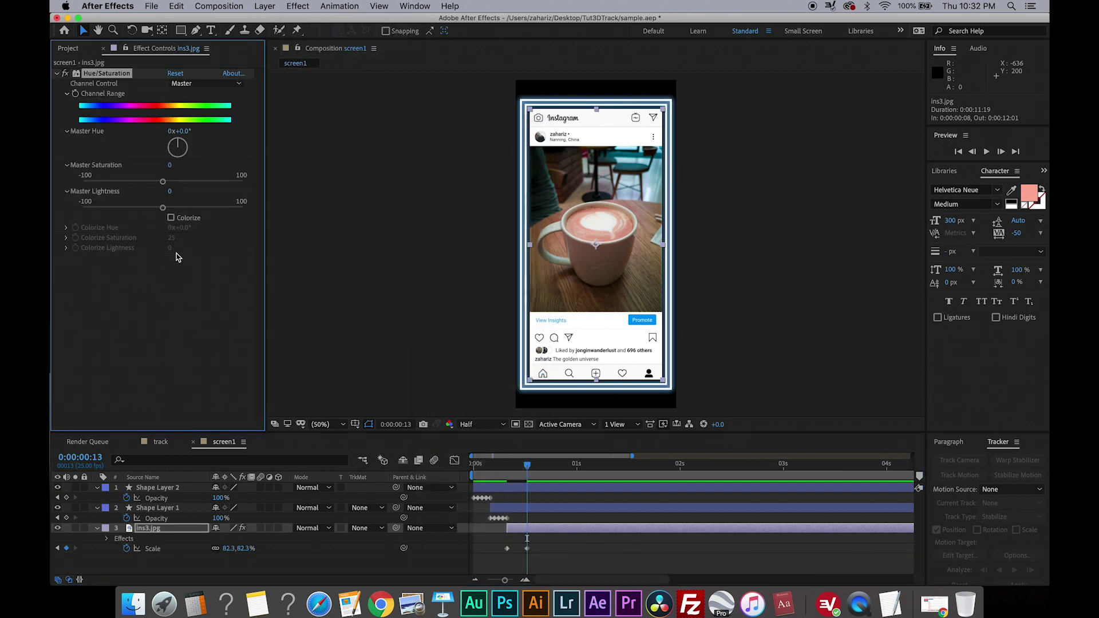
- Keyframe Master Lightness from frame 13, flashing to 60 and back to 0 over the next frames
{"action": "left_click", "coordinate": [526, 466]}
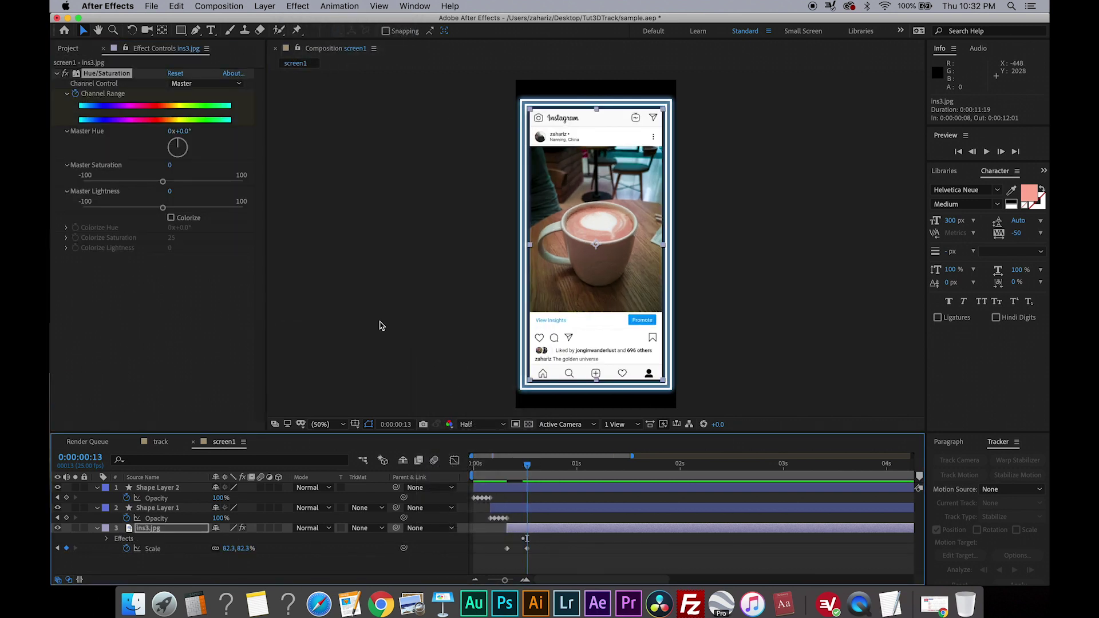
{"action": "left_click", "coordinate": [214, 209]}
{"action": "left_click", "coordinate": [531, 464]}
{"action": "key", "text": "Return"}
{"action": "left_click", "coordinate": [535, 464]}
{"action": "left_click", "coordinate": [172, 192]}
{"action": "type", "text": "60"}
{"action": "key", "text": "Return"}
{"action": "left_click", "coordinate": [539, 464]}
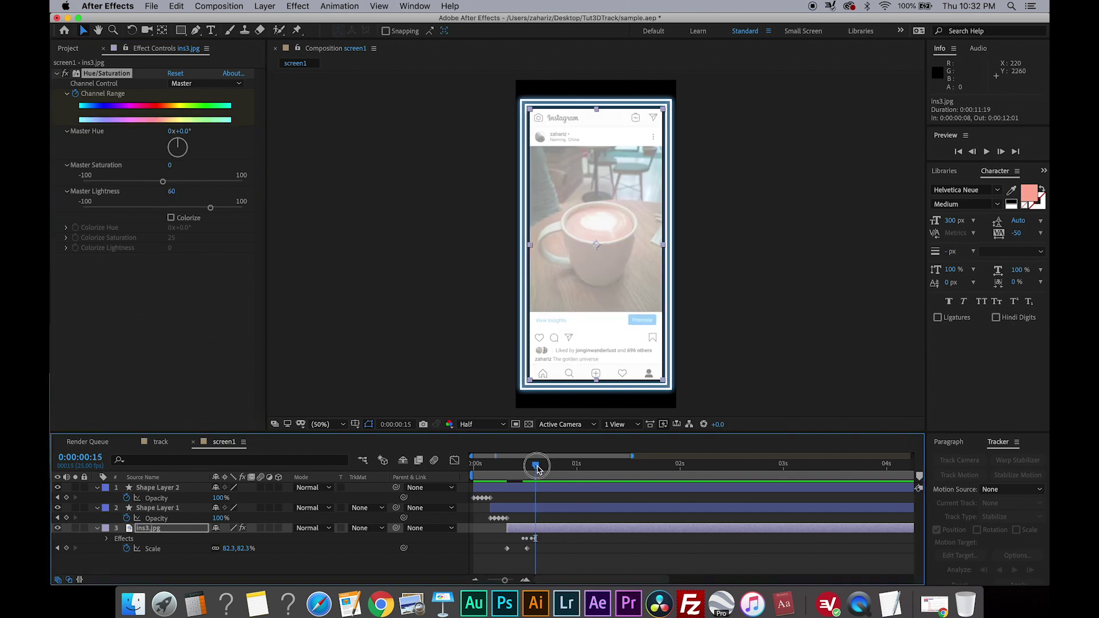
{"action": "left_click", "coordinate": [174, 192]}
{"action": "type", "text": "0"}
{"action": "key", "text": "Return"}
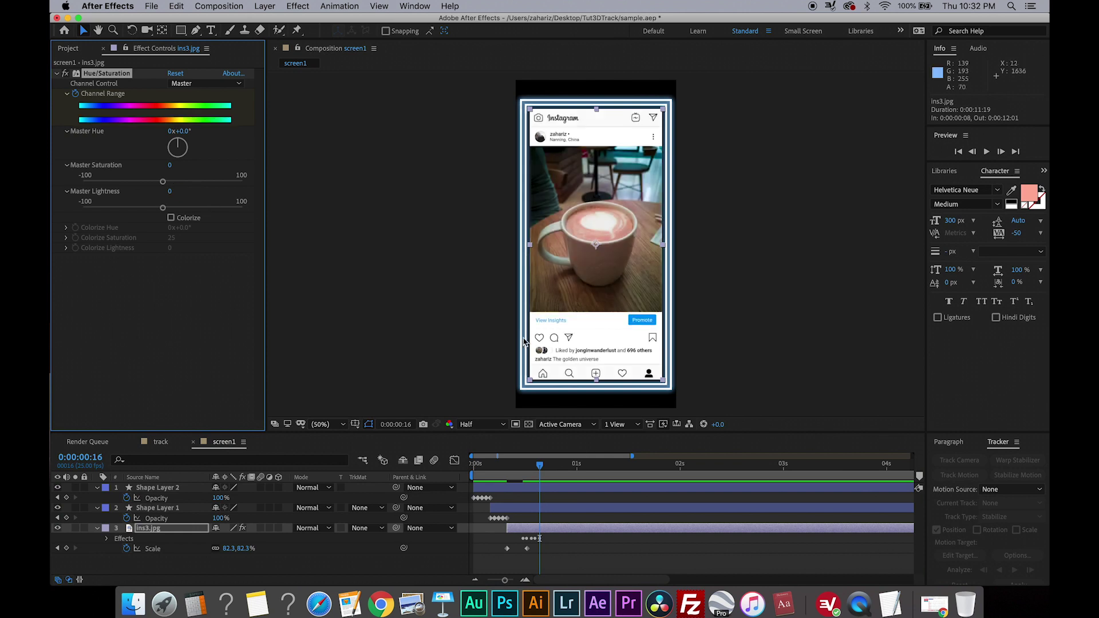
- Preview the post's animation from the start of the timeline
{"action": "left_click", "coordinate": [572, 559]}
{"action": "key", "text": "Home"}
{"action": "key", "text": "space"}
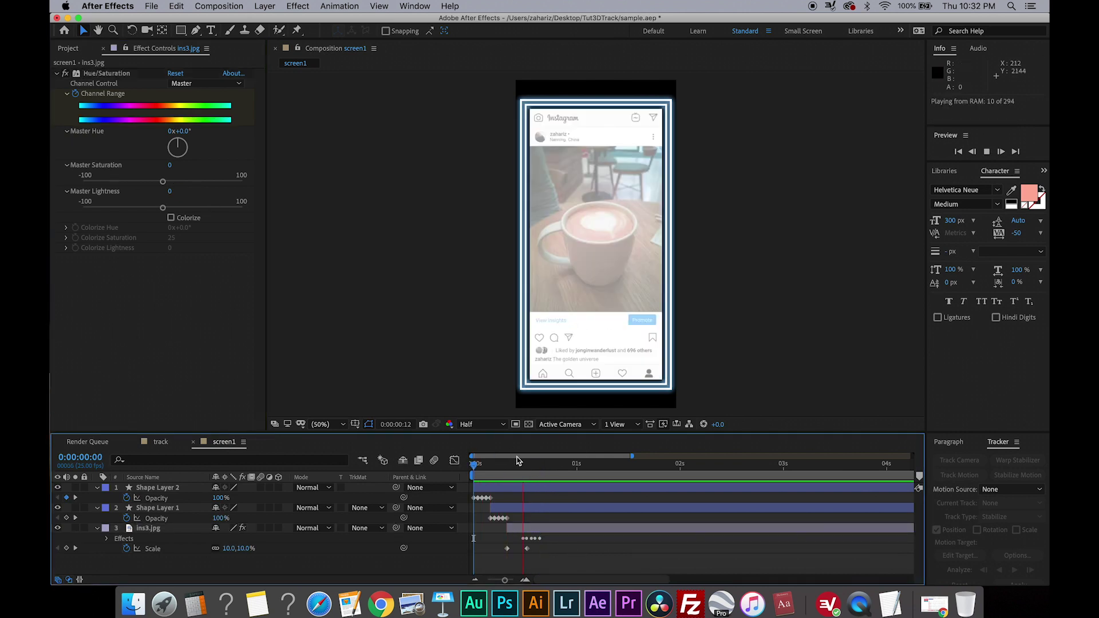
{"action": "left_click", "coordinate": [480, 462]}
{"action": "key", "text": "space"}
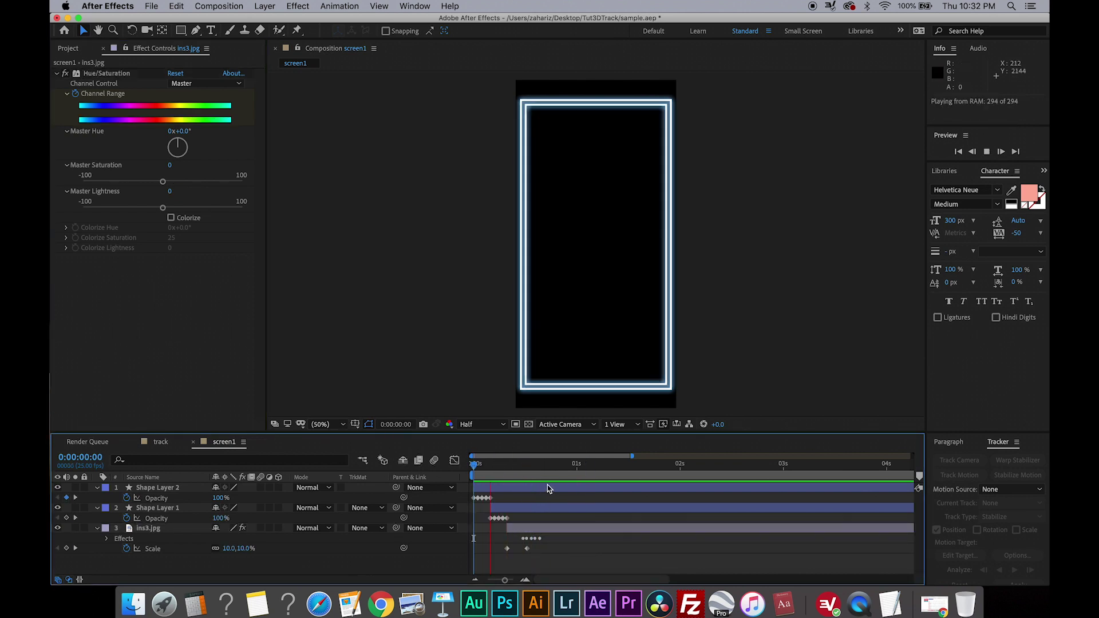
- Rework the flash so Master Lightness peaks at 40 at frame 13, then settles at 0
{"action": "left_click_drag", "start_coordinate": [520, 465], "coordinate": [527, 466]}
{"action": "left_click_drag", "start_coordinate": [505, 580], "coordinate": [510, 580]}
{"action": "left_click_drag", "start_coordinate": [170, 191], "coordinate": [177, 195]}
{"action": "left_click", "coordinate": [177, 195]}
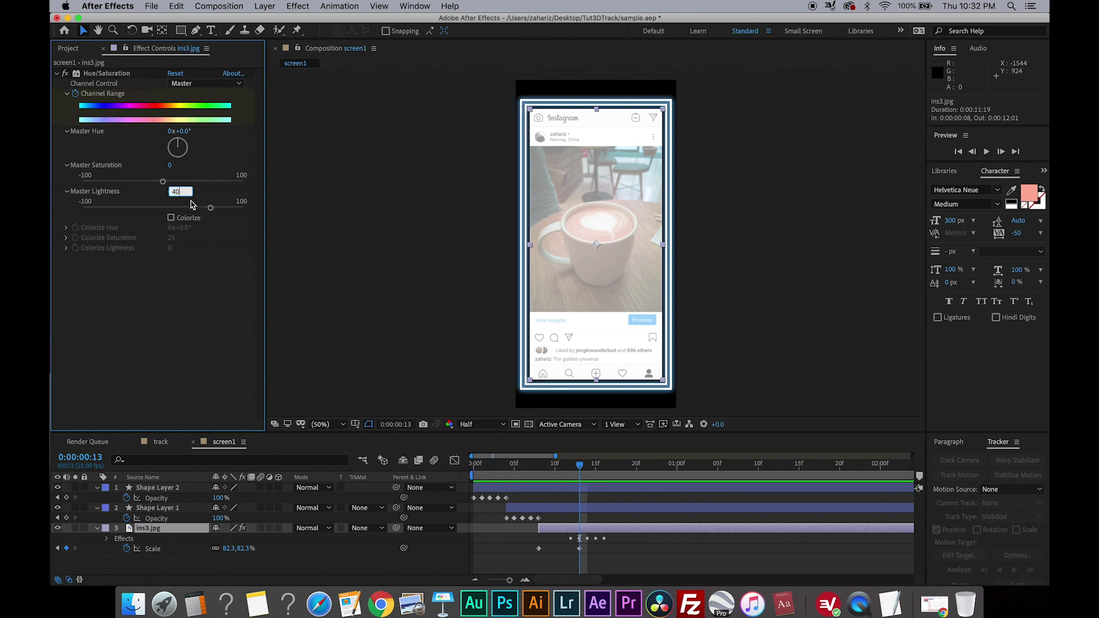
{"action": "key", "text": "Return"}
{"action": "left_click_drag", "start_coordinate": [581, 465], "coordinate": [596, 465]}
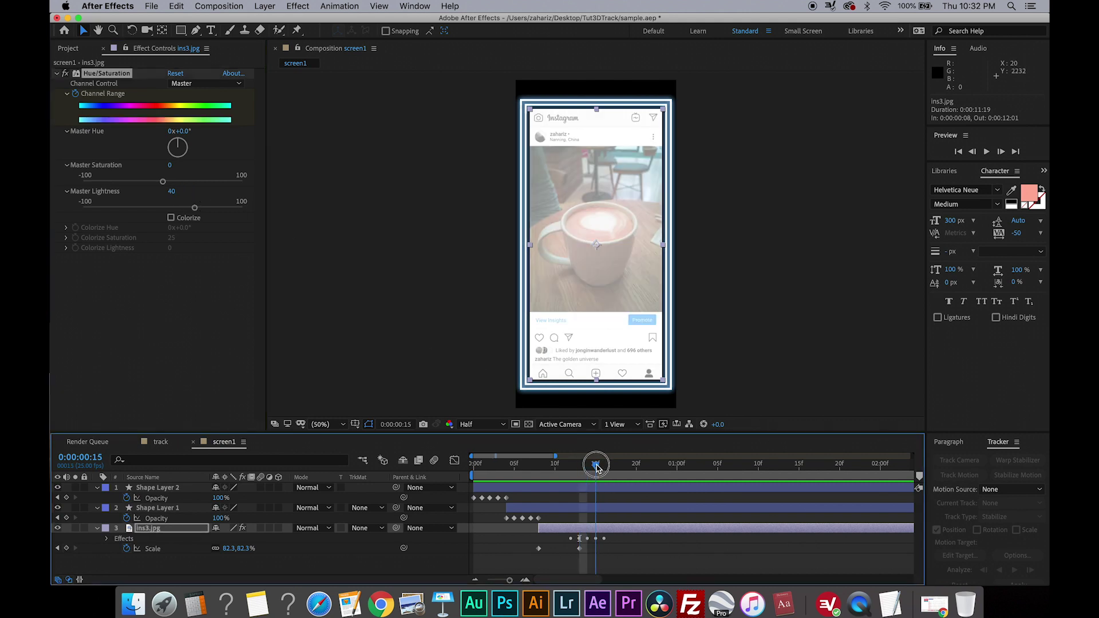
{"action": "left_click", "coordinate": [172, 192]}
{"action": "key", "text": "Return"}
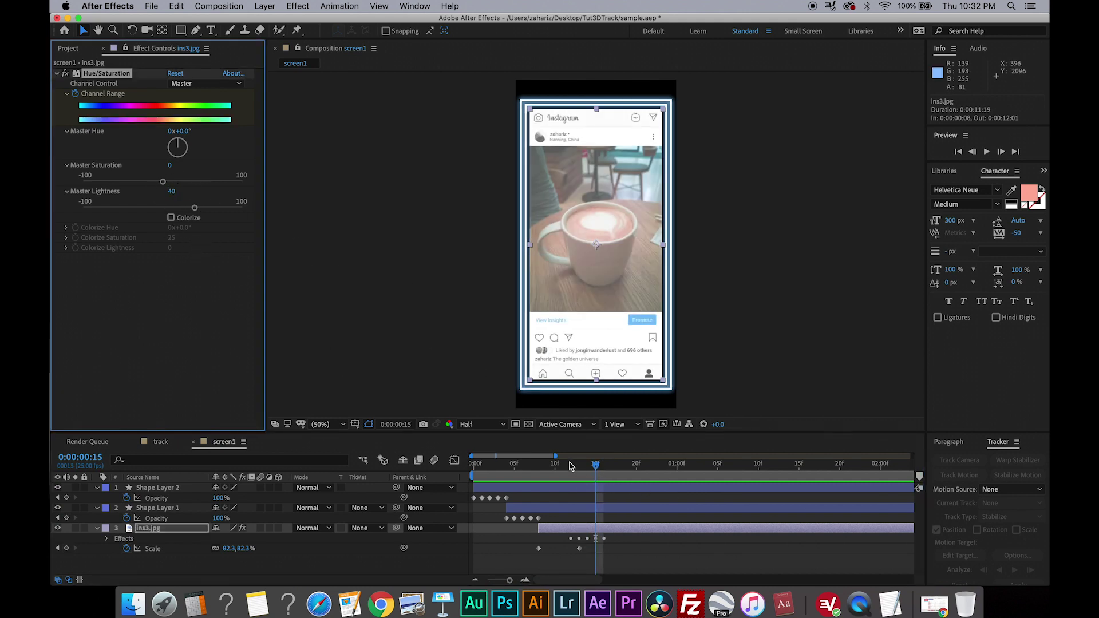
{"action": "key", "text": "space"}
- Find the frame where the post appears and return to the track composition
{"action": "left_click", "coordinate": [637, 558]}
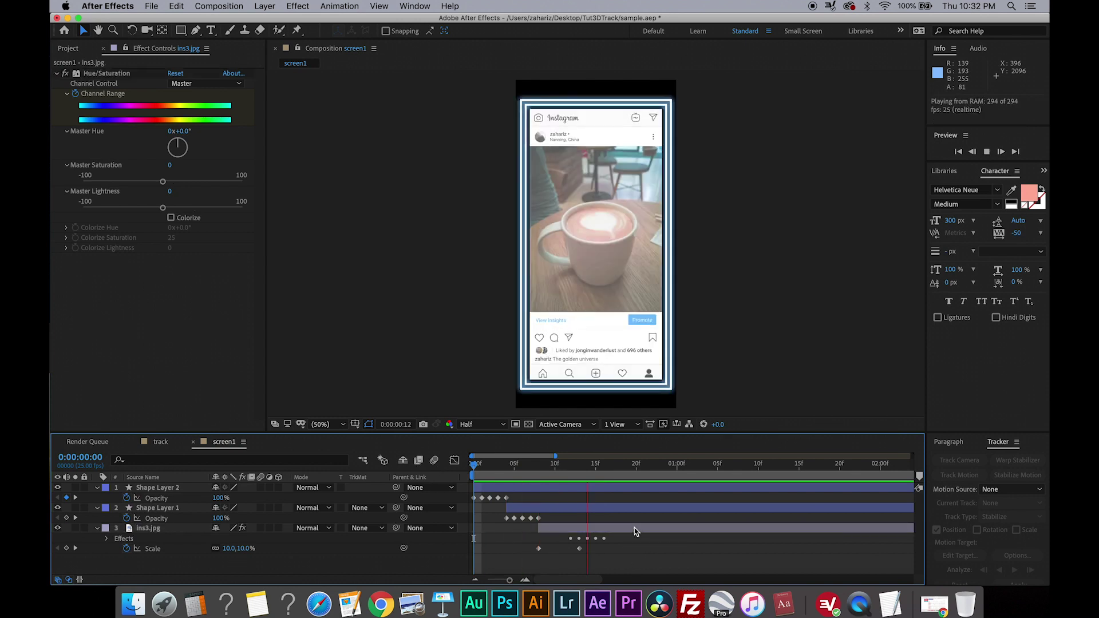
{"action": "left_click_drag", "start_coordinate": [565, 465], "coordinate": [580, 466]}
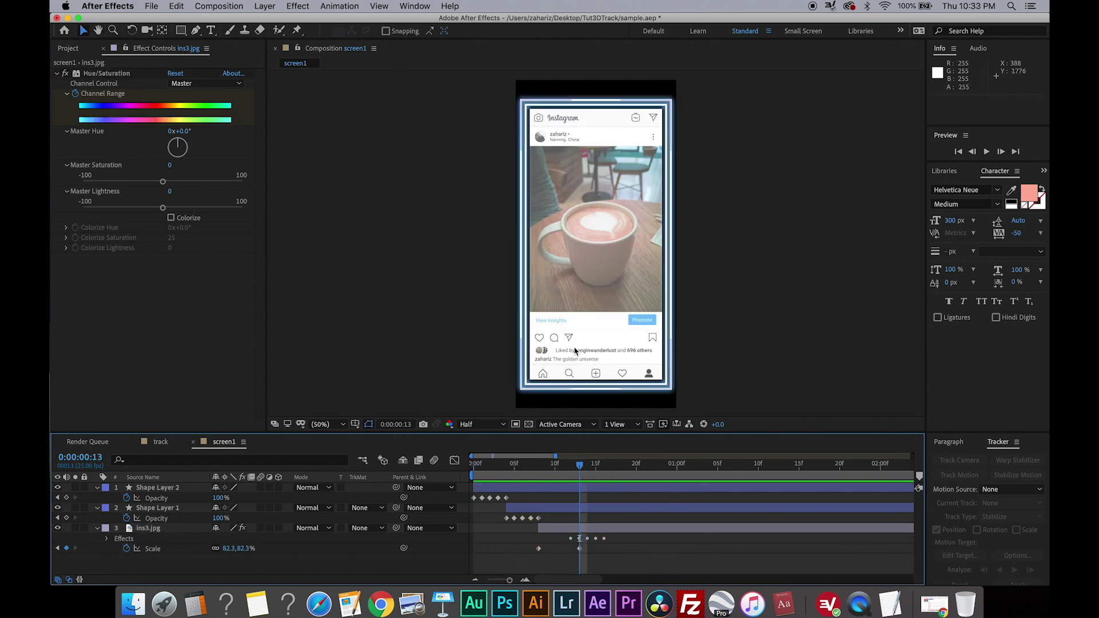
{"action": "left_click", "coordinate": [161, 442]}
- Place the screen1 comp above Track Solid 1 in the track comp
{"action": "left_click_drag", "start_coordinate": [507, 467], "coordinate": [438, 457]}
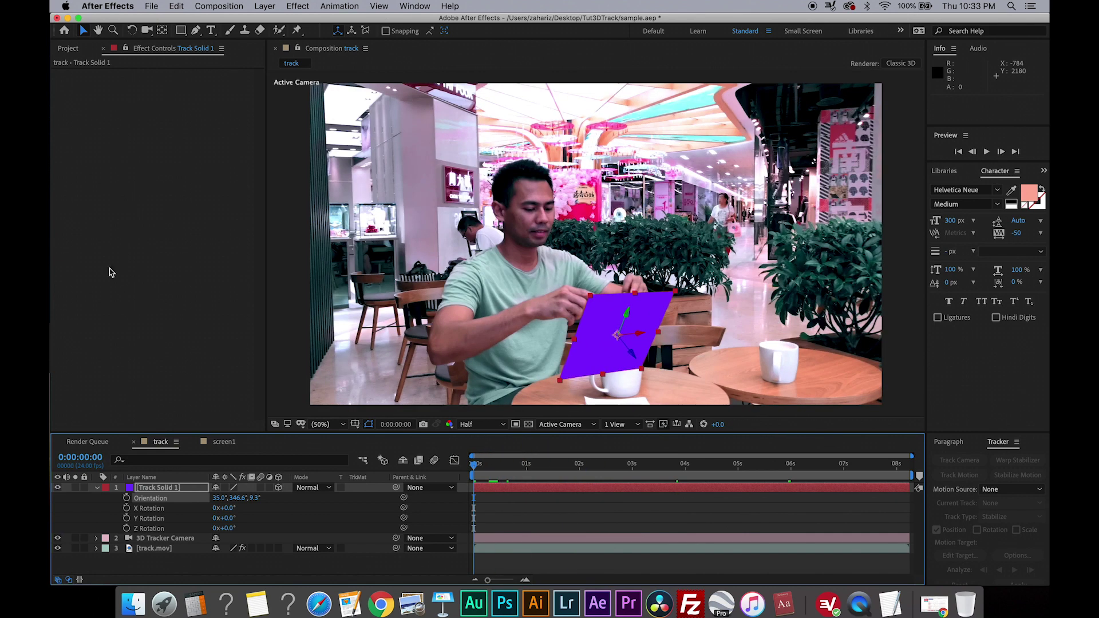
{"action": "left_click", "coordinate": [70, 49]}
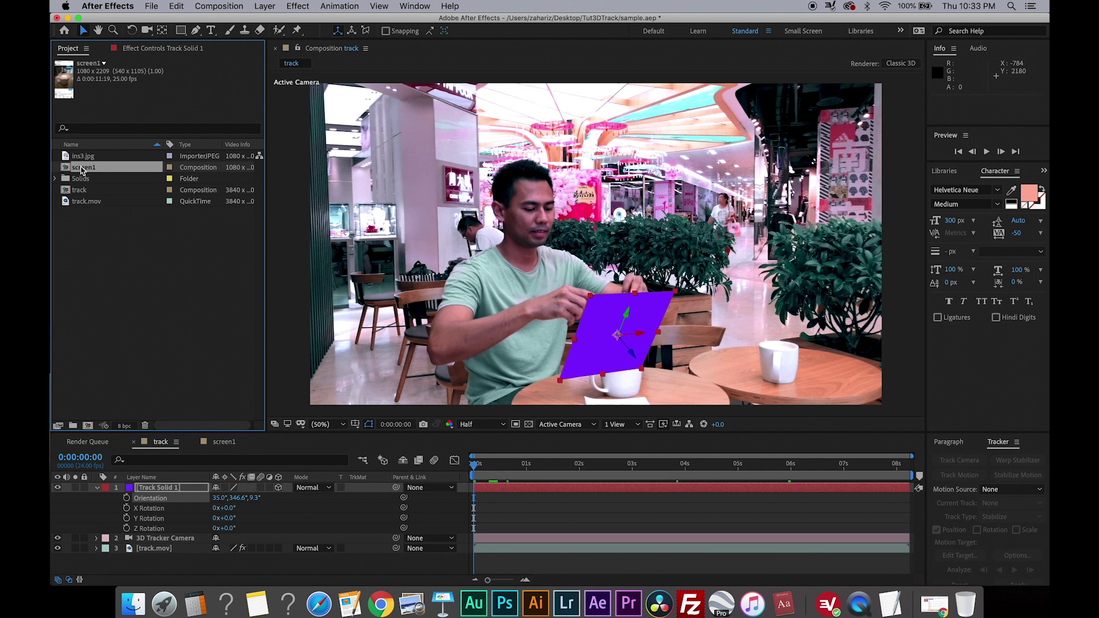
{"action": "left_click_drag", "start_coordinate": [83, 169], "coordinate": [139, 486]}
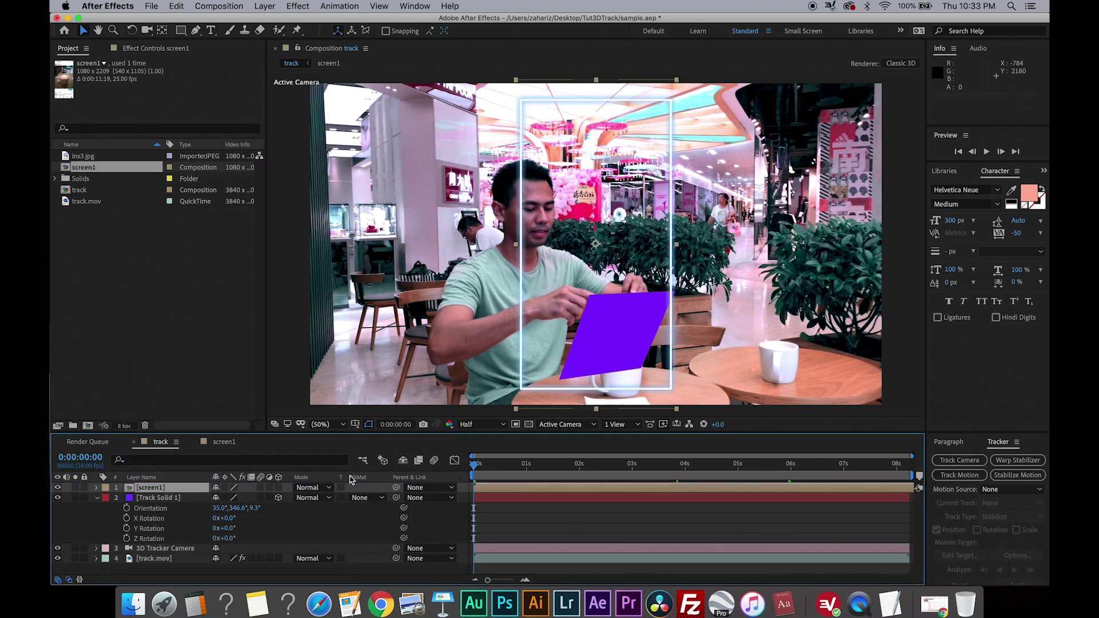
{"action": "left_click_drag", "start_coordinate": [478, 465], "coordinate": [555, 464]}
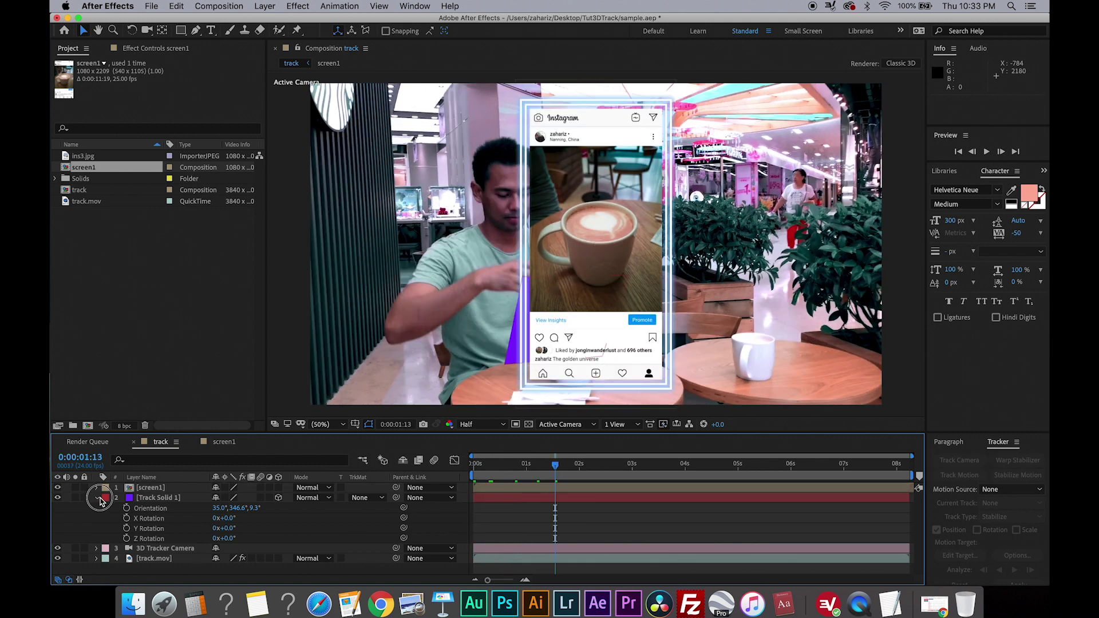
- Make the screen1 layer 3D and scrub to find the post in frame
{"action": "left_click", "coordinate": [96, 498]}
{"action": "left_click", "coordinate": [473, 467]}
{"action": "left_click", "coordinate": [279, 487]}
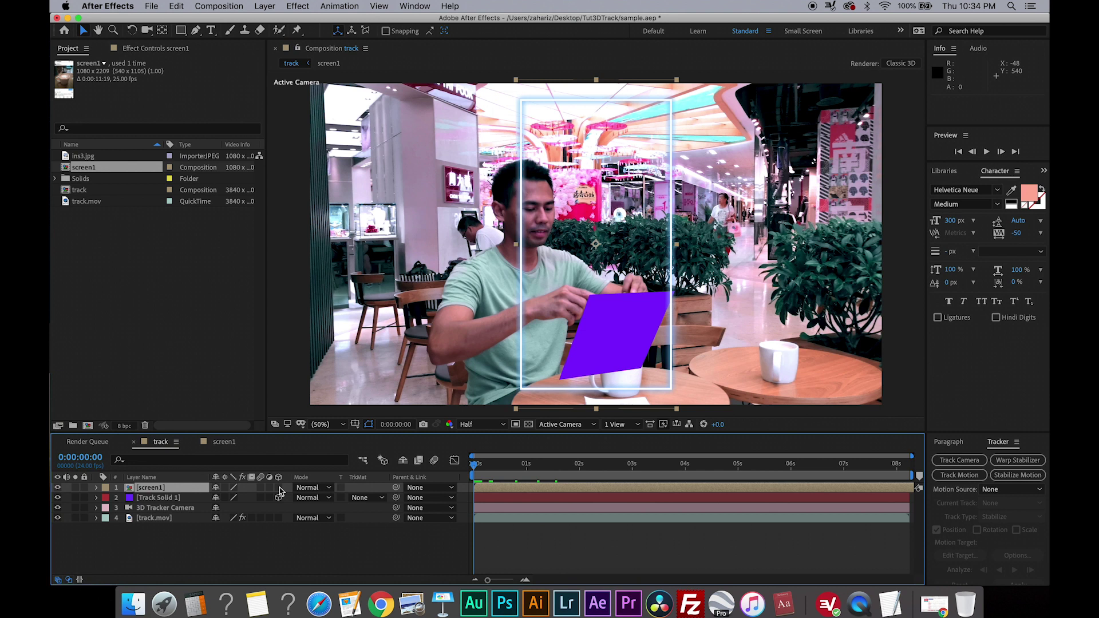
{"action": "left_click", "coordinate": [279, 487]}
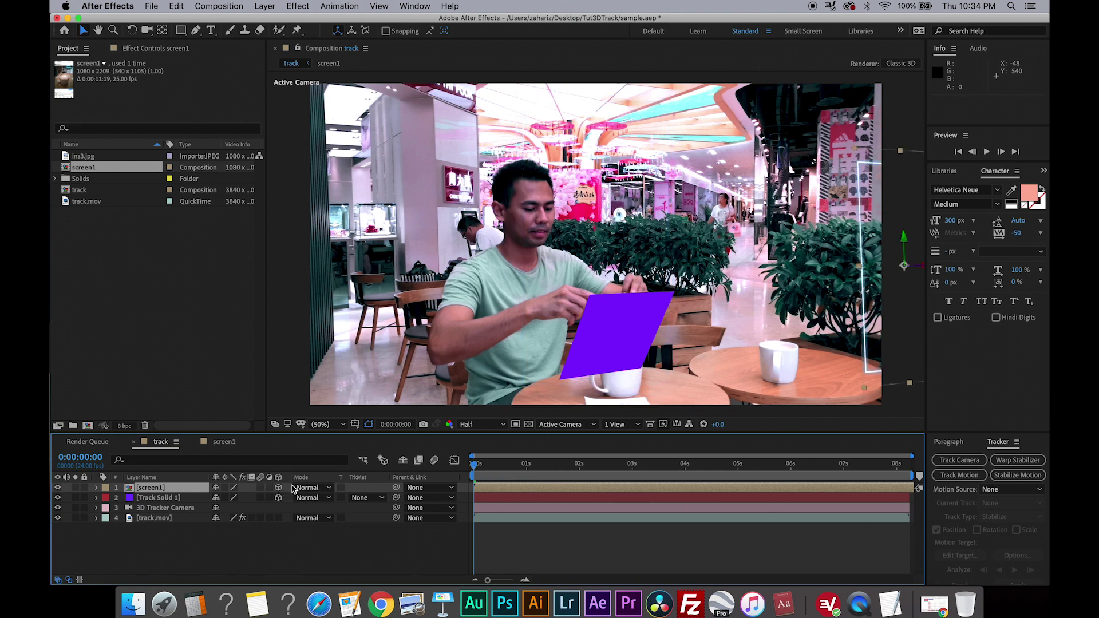
{"action": "left_click_drag", "start_coordinate": [478, 469], "coordinate": [537, 465]}
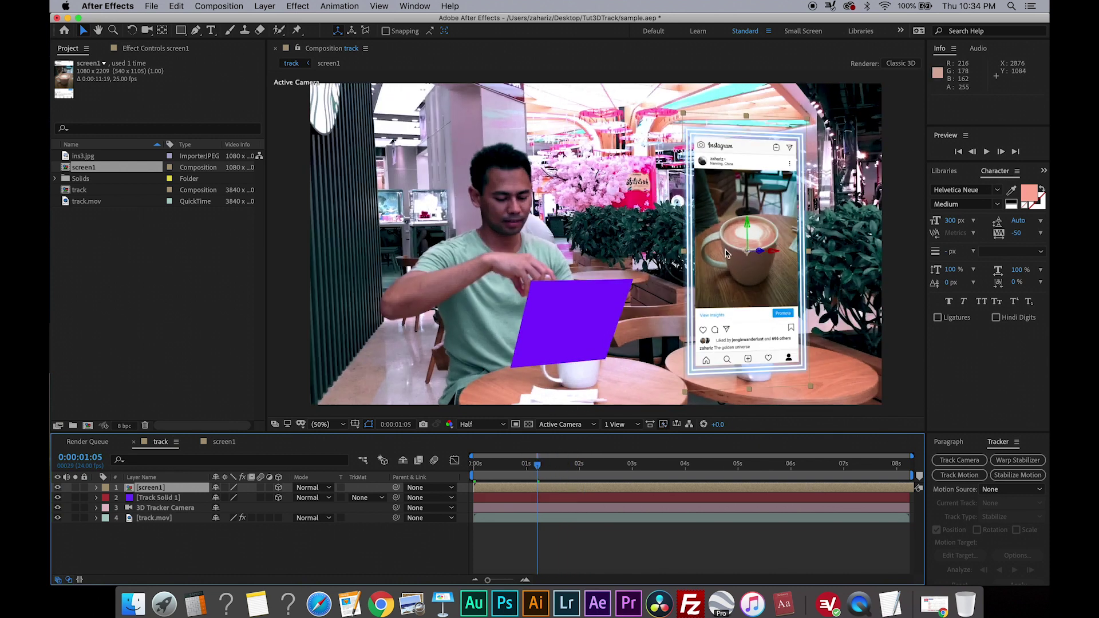
{"action": "left_click", "coordinate": [160, 501]}
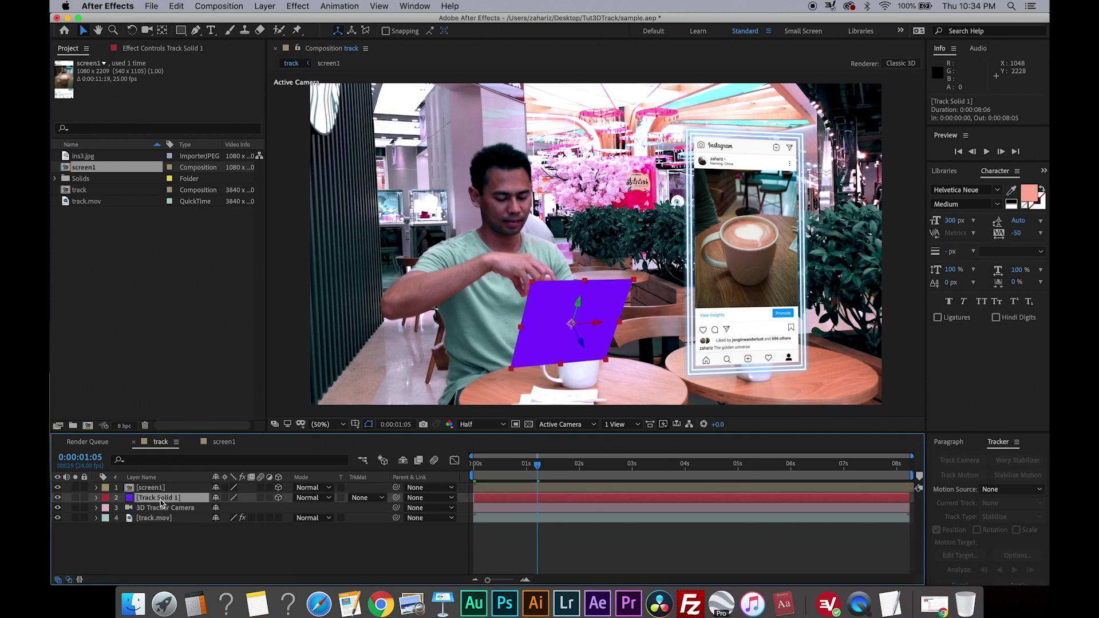
- Copy Track Solid 1's Position onto screen1 and check it follows the track
{"action": "key", "text": "p"}
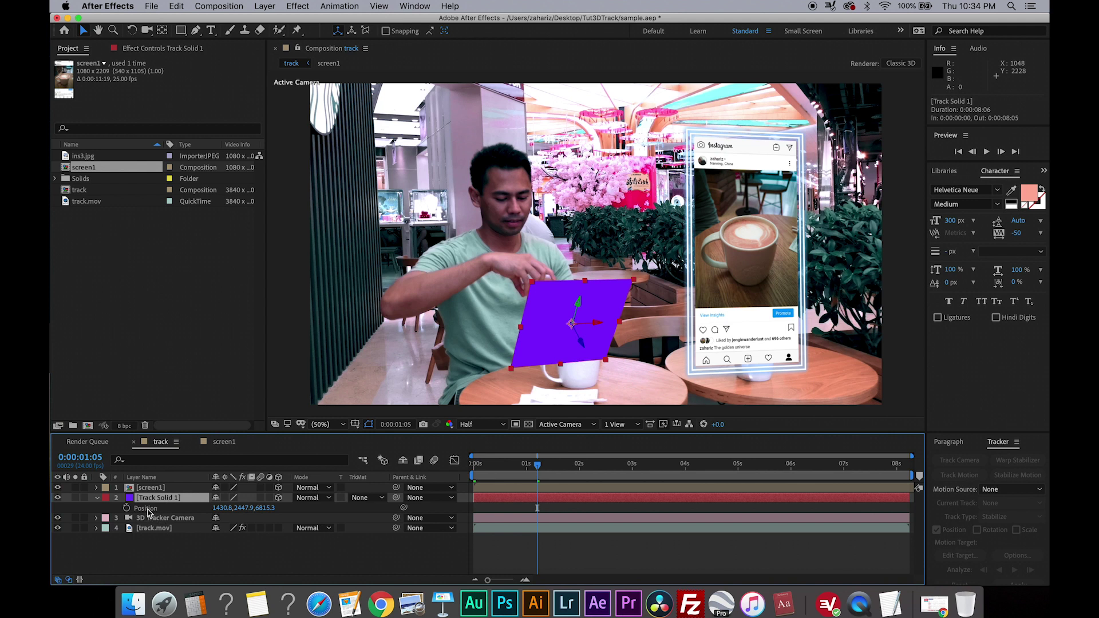
{"action": "left_click", "coordinate": [147, 509]}
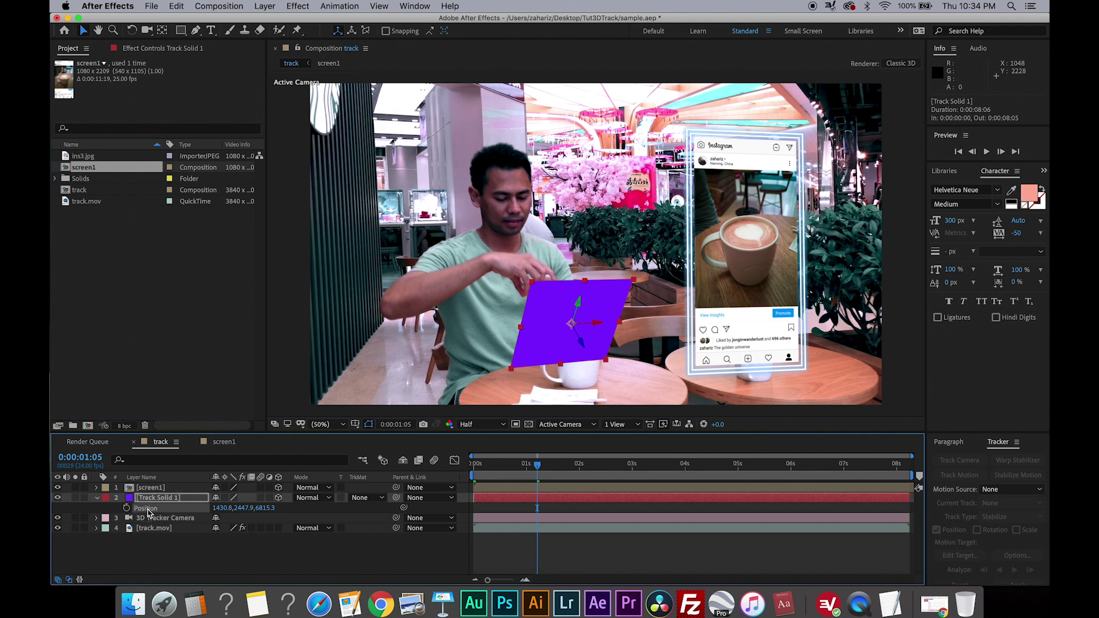
{"action": "left_click", "coordinate": [153, 490]}
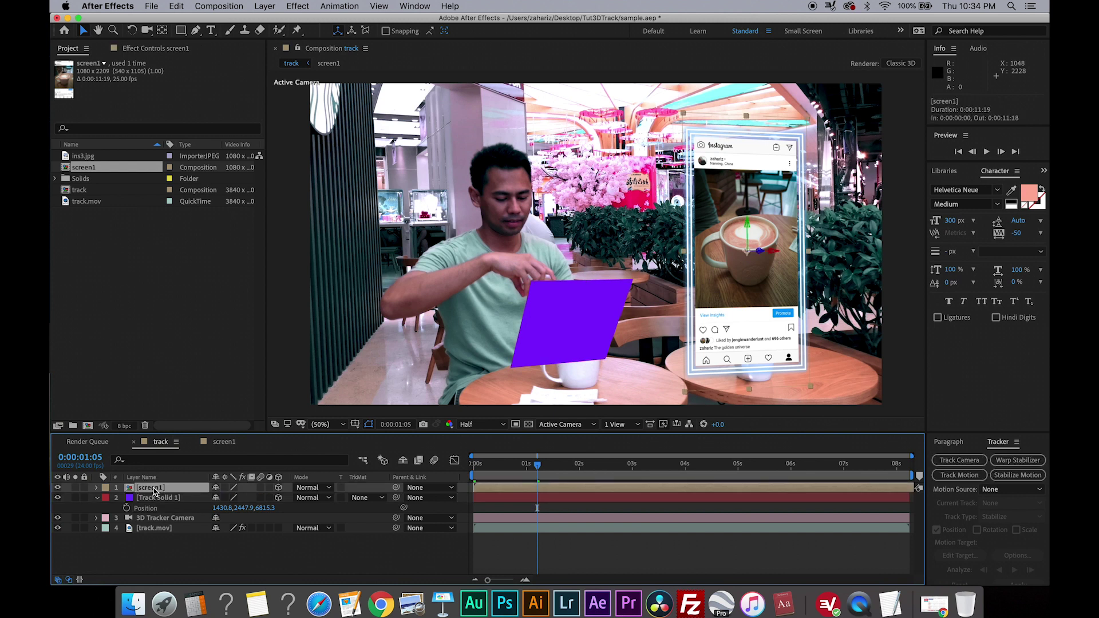
{"action": "key", "text": "super+v"}
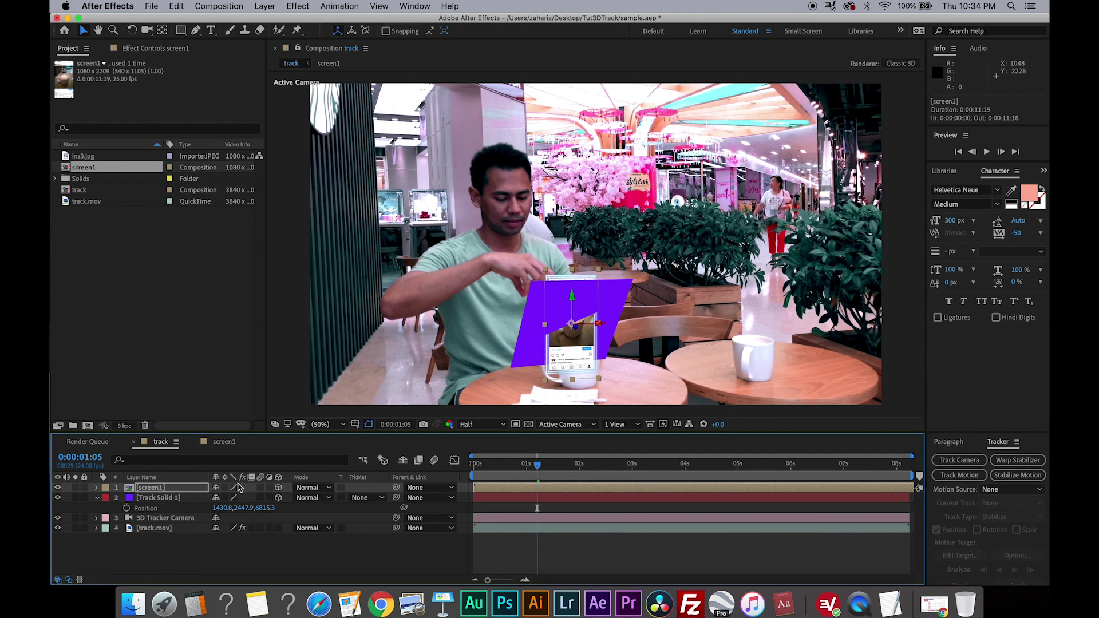
{"action": "left_click_drag", "start_coordinate": [486, 465], "coordinate": [593, 465]}
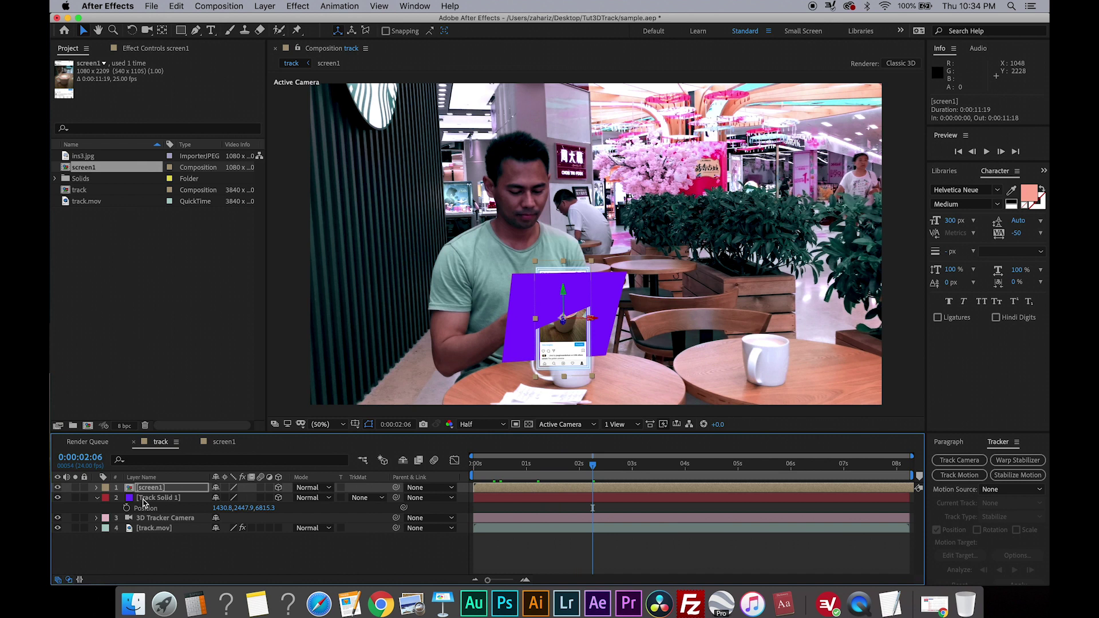
- Copy Track Solid 1's Orientation onto screen1 so the post matches its tilt
{"action": "left_click", "coordinate": [163, 498]}
{"action": "key", "text": "r"}
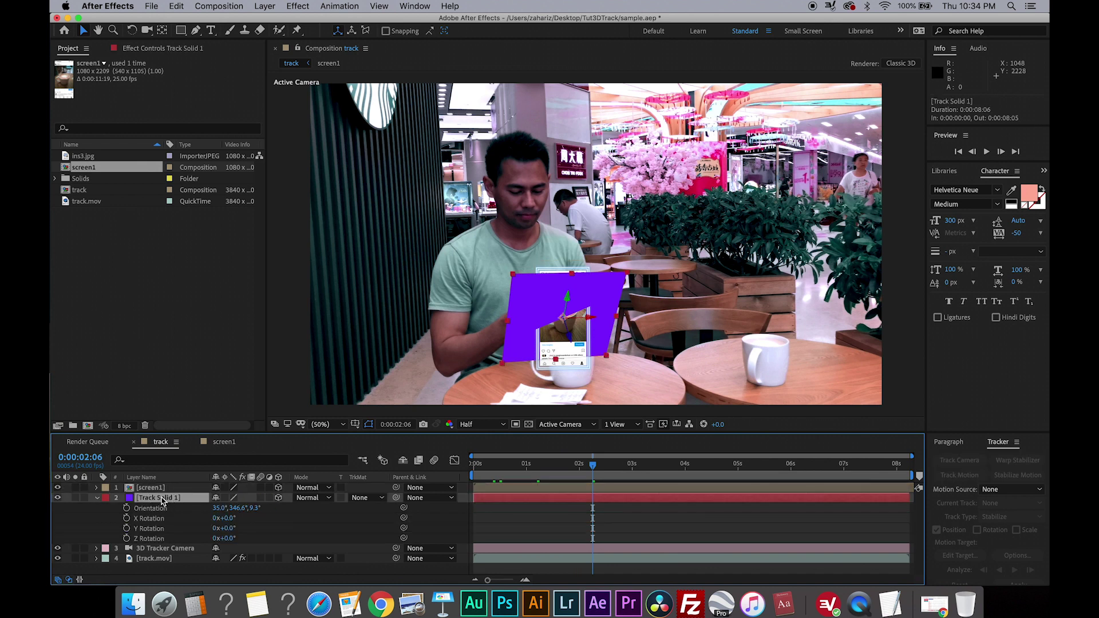
{"action": "left_click", "coordinate": [151, 510]}
{"action": "left_click", "coordinate": [153, 489]}
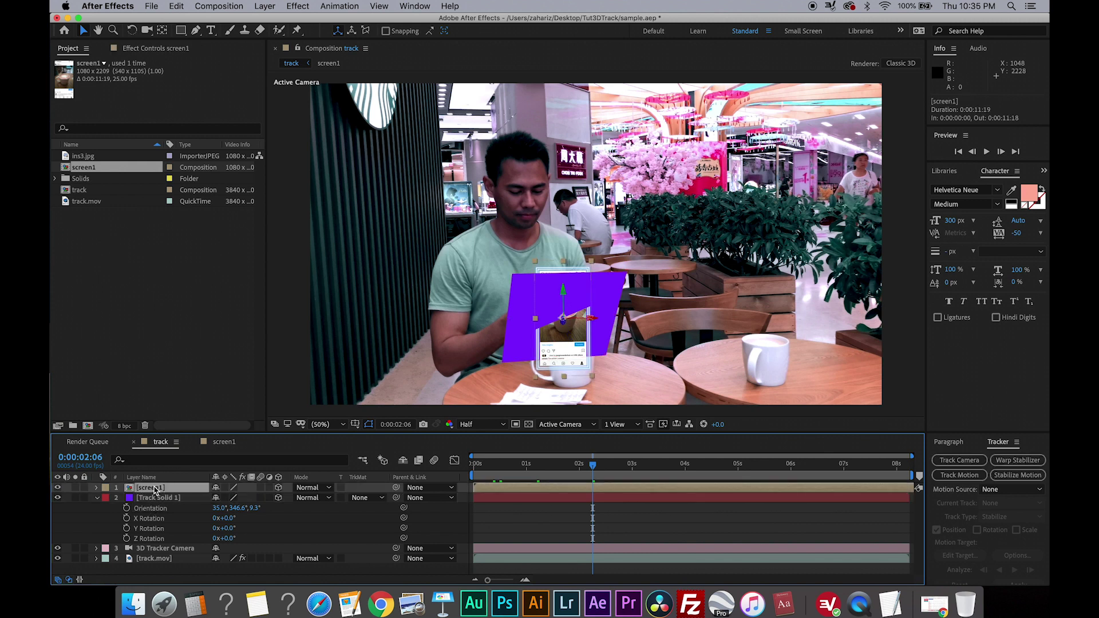
{"action": "key", "text": "super+v"}
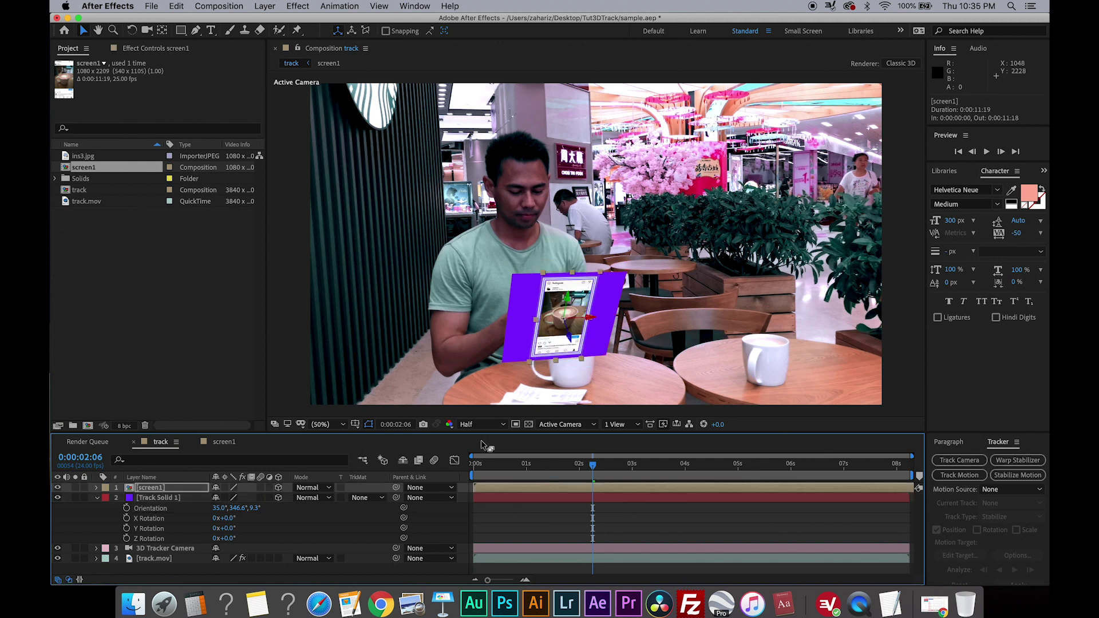
{"action": "left_click_drag", "start_coordinate": [473, 467], "coordinate": [644, 461]}
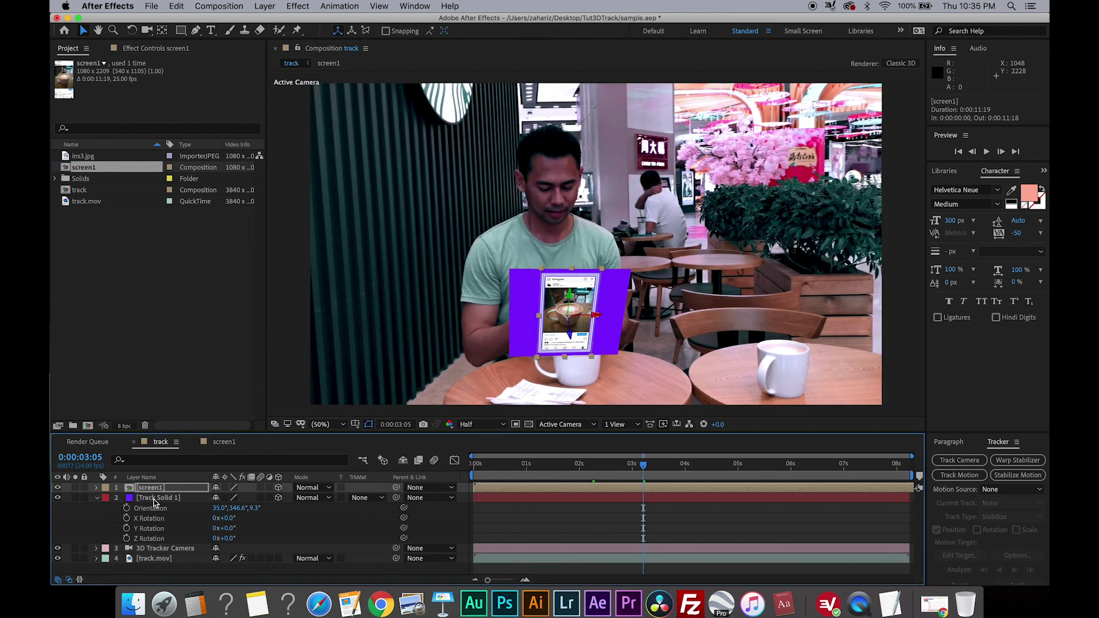
- Hide Track Solid 1 and scrub the footage to review the tracked post
{"action": "left_click", "coordinate": [57, 497]}
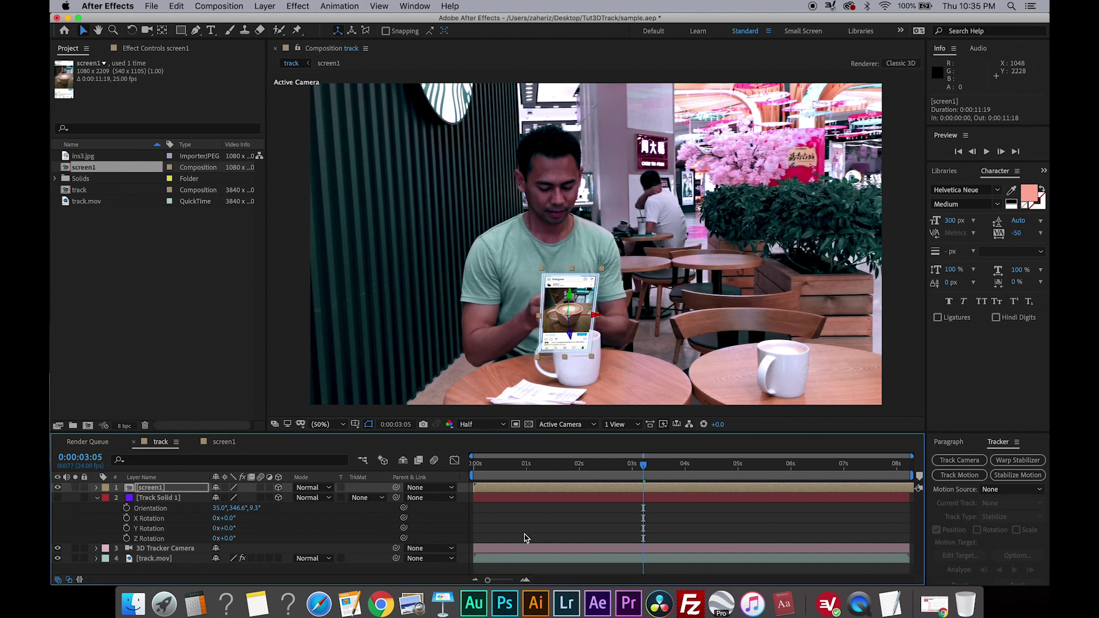
{"action": "left_click", "coordinate": [571, 518]}
{"action": "left_click", "coordinate": [476, 465]}
{"action": "left_click_drag", "start_coordinate": [475, 465], "coordinate": [595, 464]}
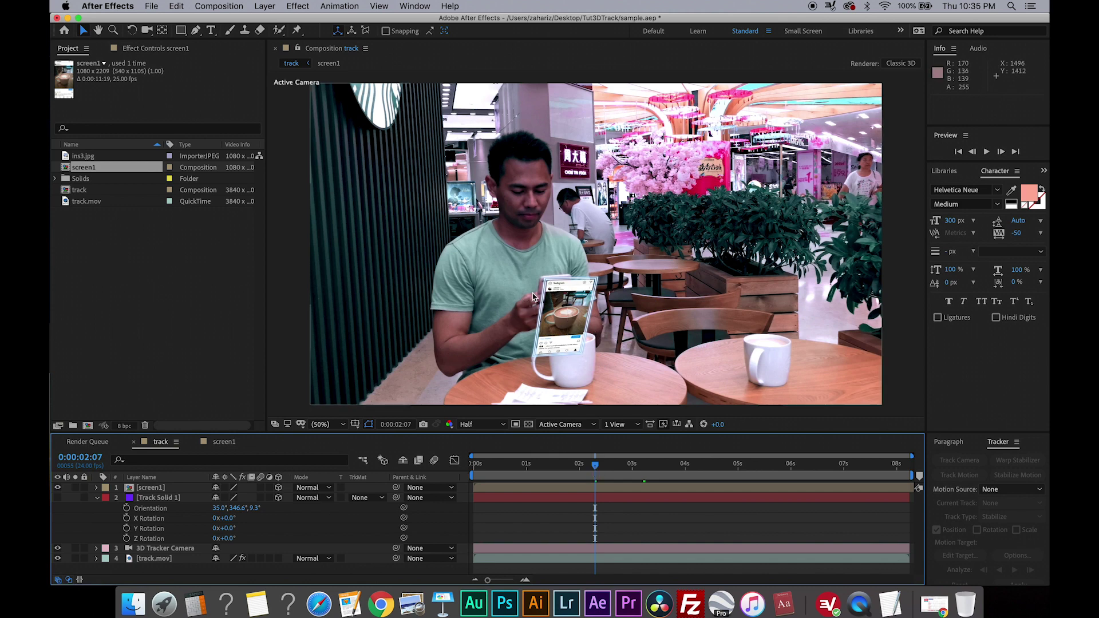
{"action": "left_click_drag", "start_coordinate": [482, 471], "coordinate": [613, 487]}
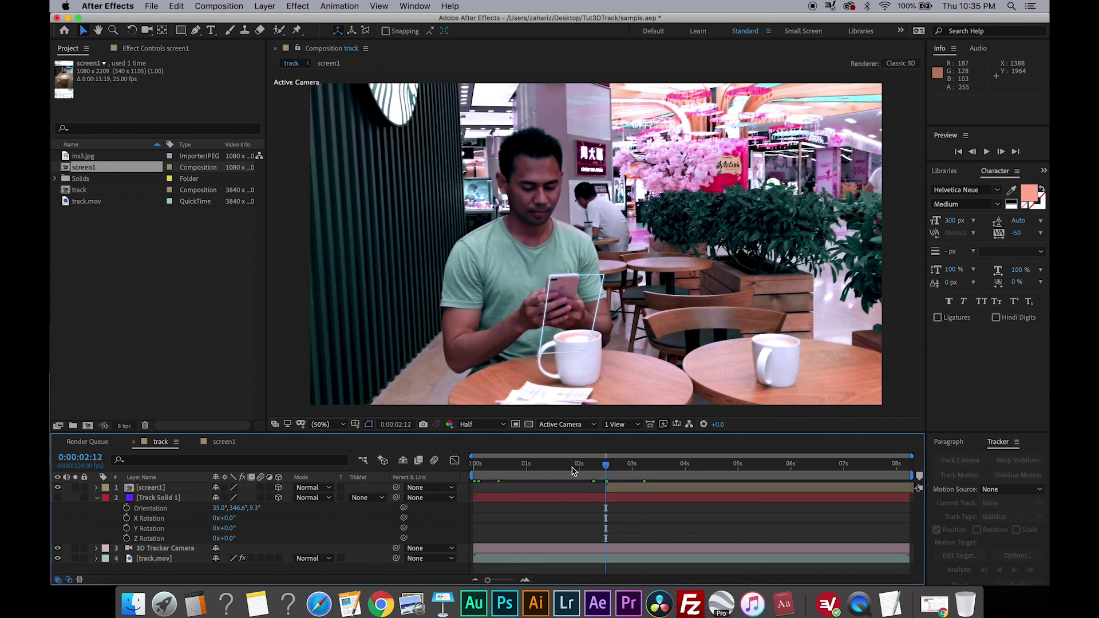
{"action": "left_click", "coordinate": [474, 465]}
{"action": "left_click_drag", "start_coordinate": [603, 466], "coordinate": [691, 465]}
- Raise screen1's Scale from 100% to 170% and scrub to review the larger panel
{"action": "left_click", "coordinate": [154, 489]}
{"action": "key", "text": "s"}
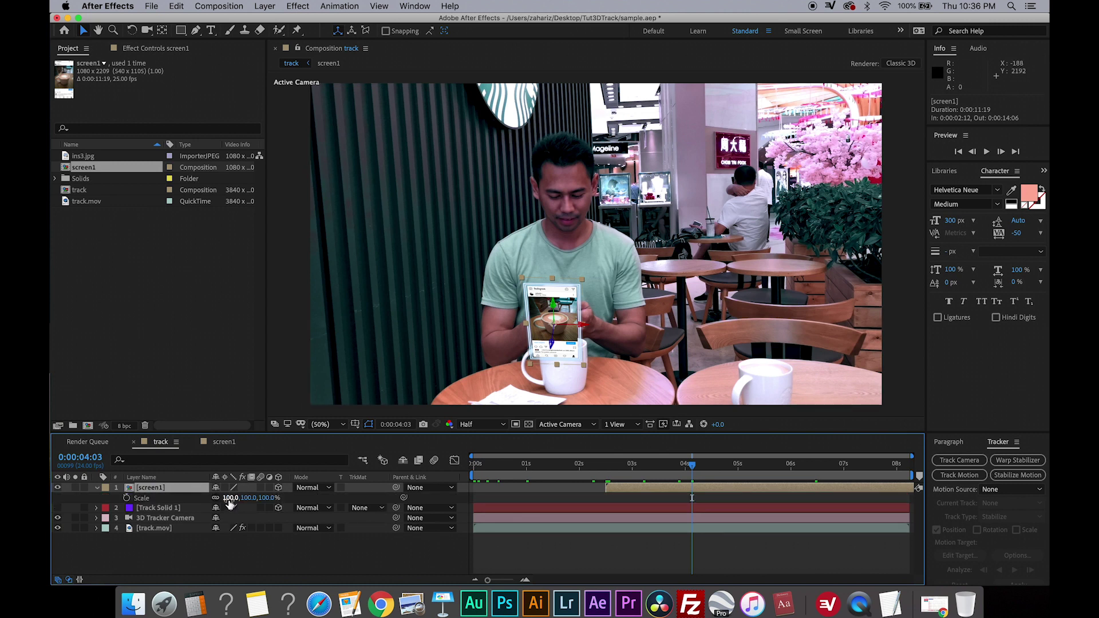
{"action": "left_click_drag", "start_coordinate": [231, 500], "coordinate": [274, 501]}
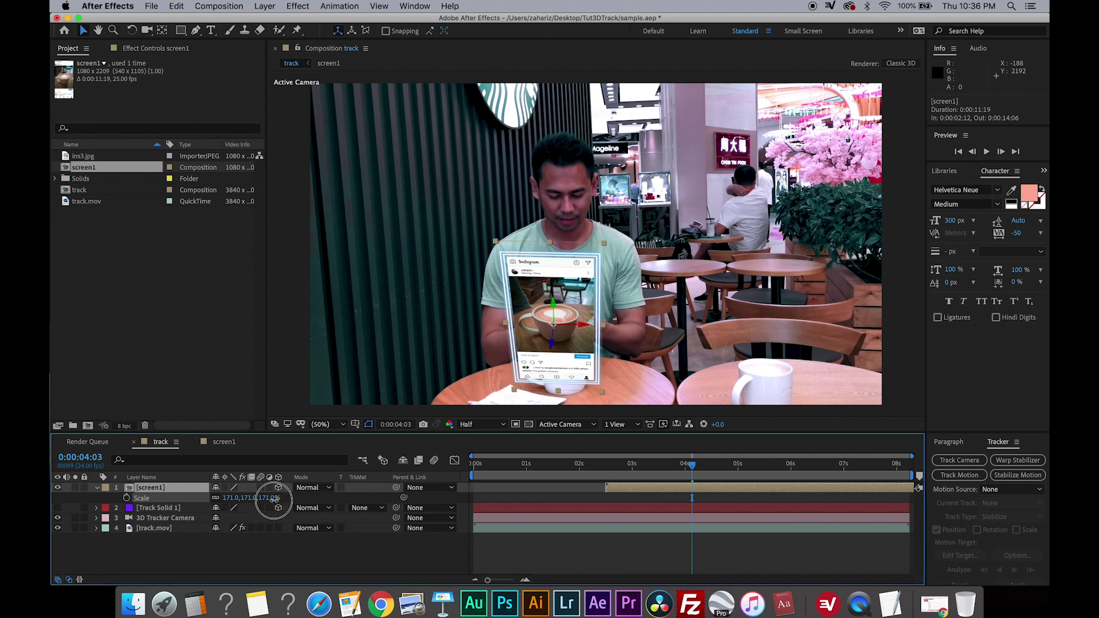
{"action": "left_click_drag", "start_coordinate": [611, 465], "coordinate": [747, 465]}
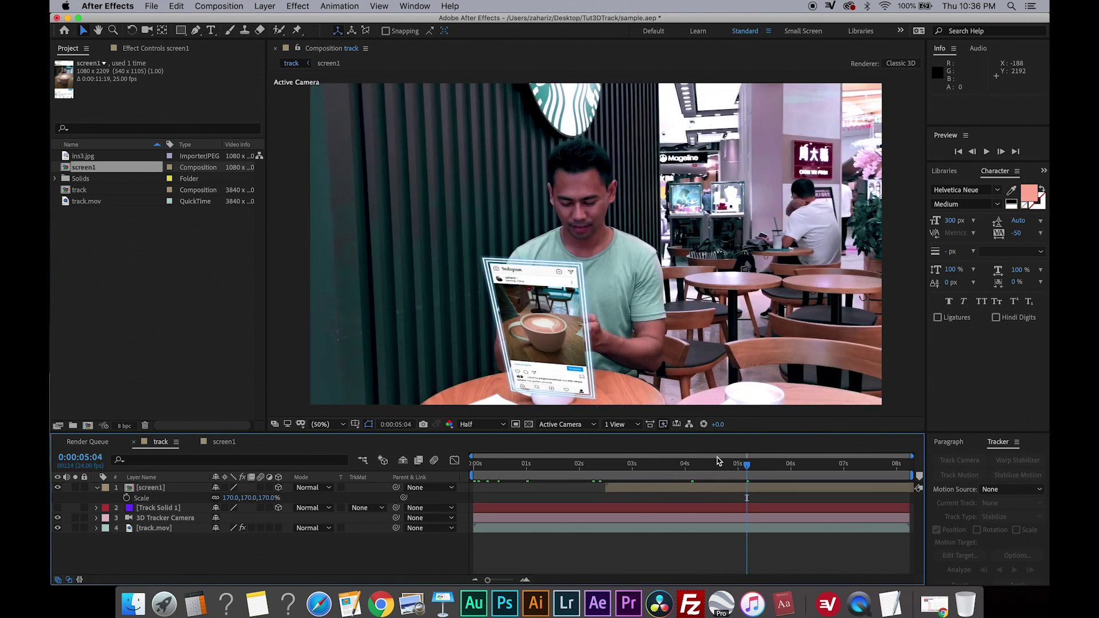
{"action": "left_click_drag", "start_coordinate": [611, 470], "coordinate": [718, 465]}
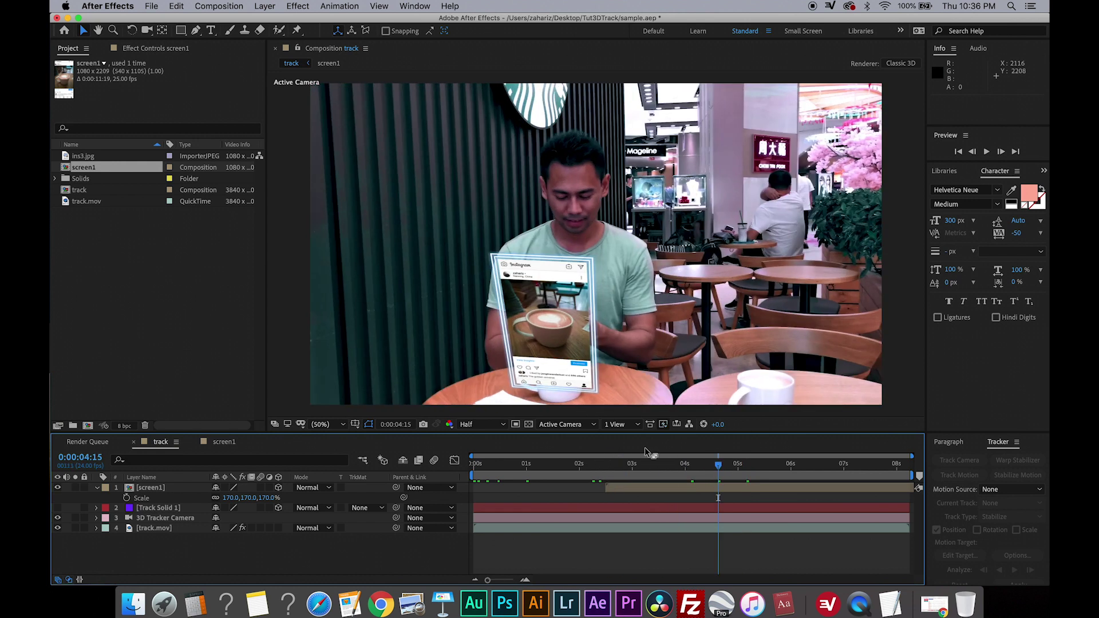
{"action": "left_click", "coordinate": [308, 488]}
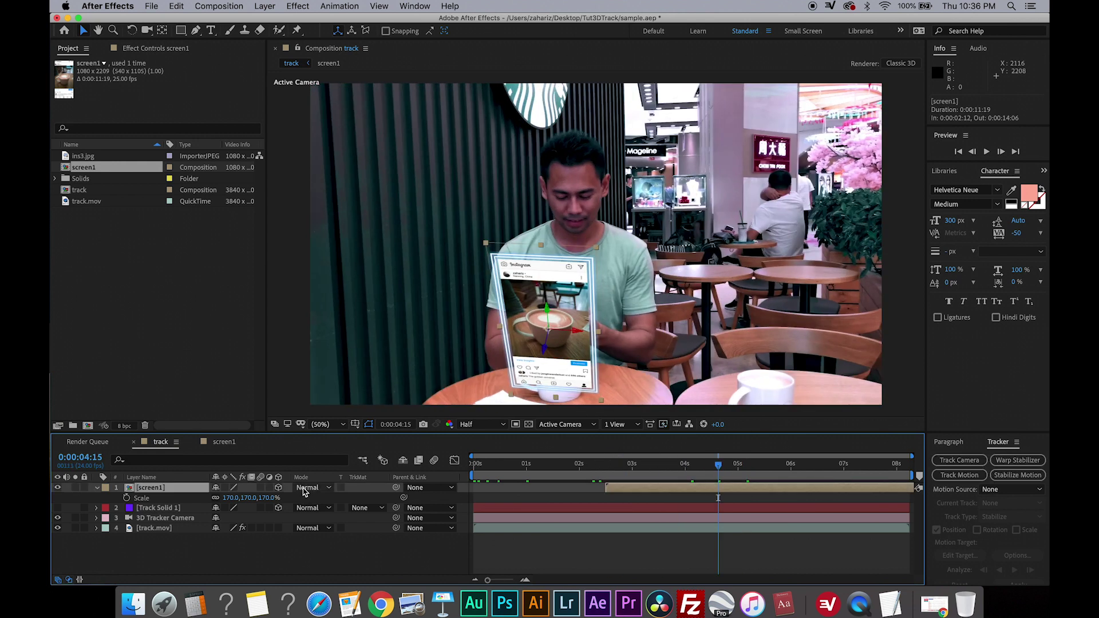
- Set the screen1 layer's blend mode to Screen
{"action": "left_click", "coordinate": [303, 489]}
{"action": "left_click", "coordinate": [330, 245]}
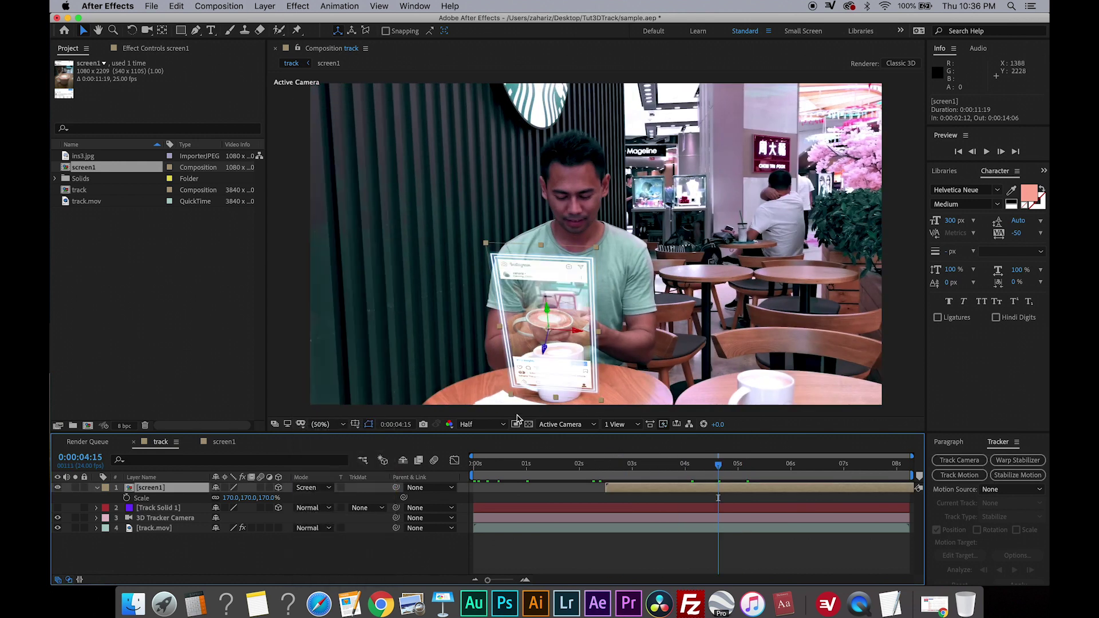
{"action": "left_click", "coordinate": [601, 544]}
{"action": "left_click_drag", "start_coordinate": [593, 464], "coordinate": [735, 470]}
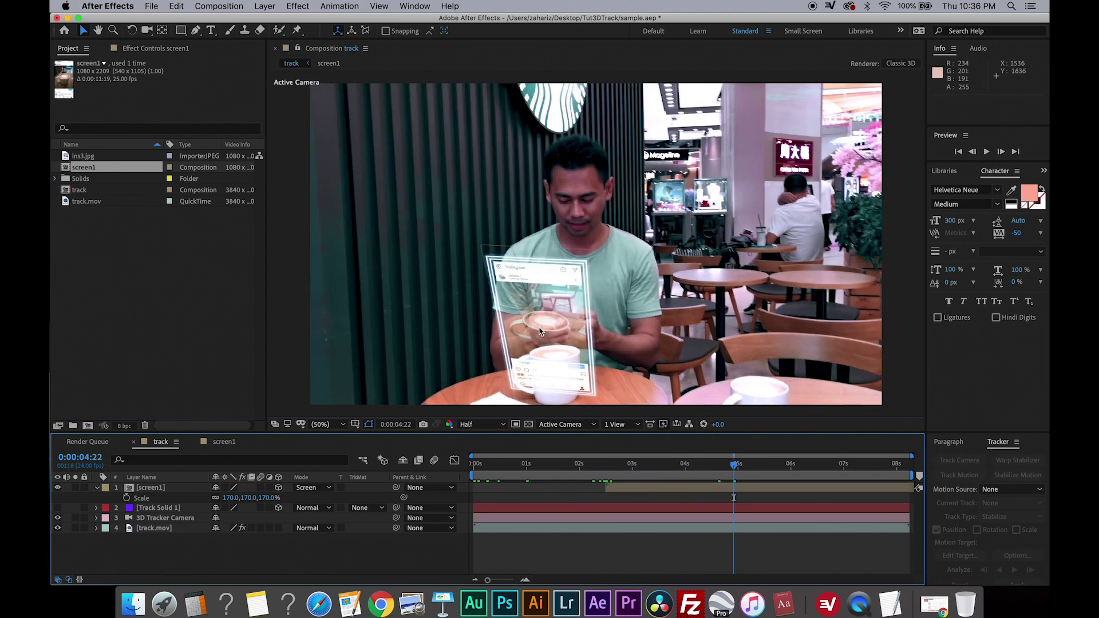
- Duplicate screen1 and blend the top copy with Overlay
{"action": "left_click", "coordinate": [164, 488]}
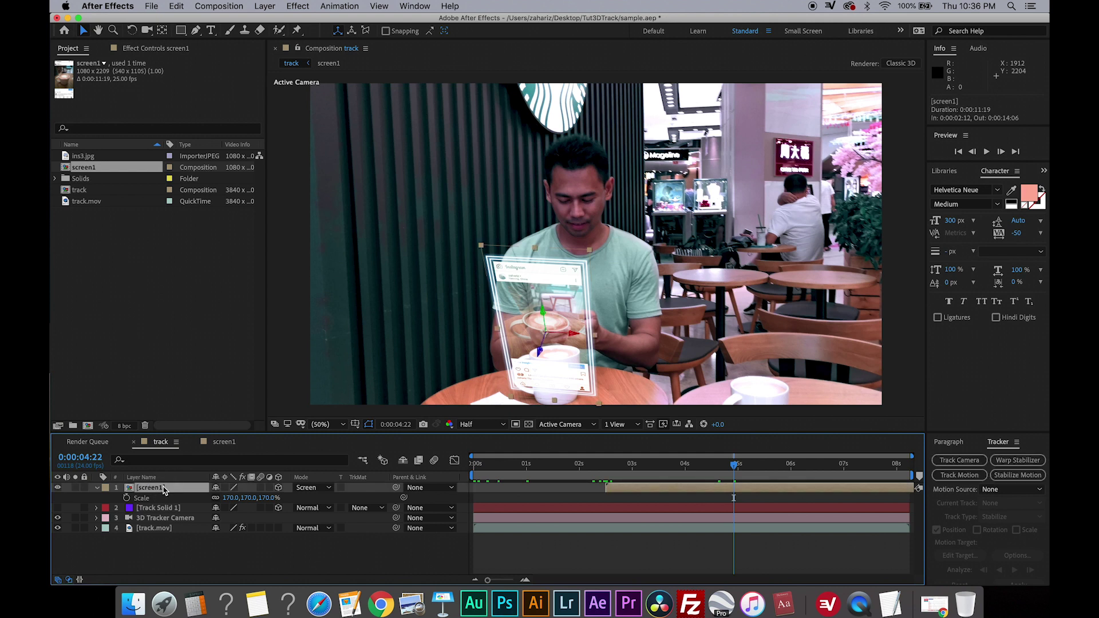
{"action": "key", "text": "super+d"}
{"action": "left_click", "coordinate": [311, 490]}
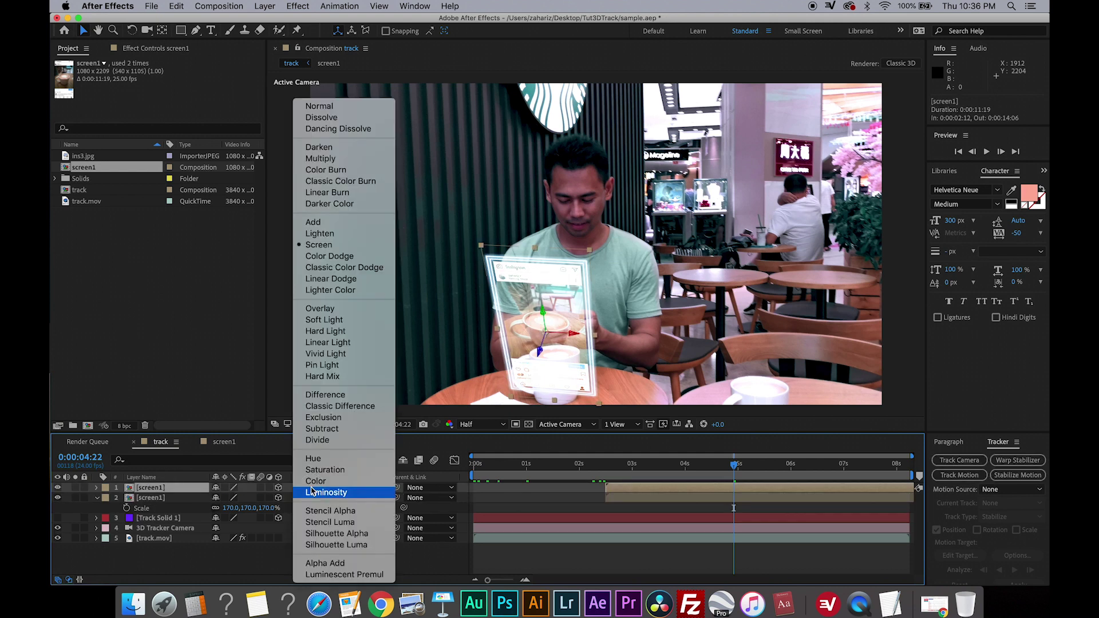
{"action": "left_click", "coordinate": [326, 305]}
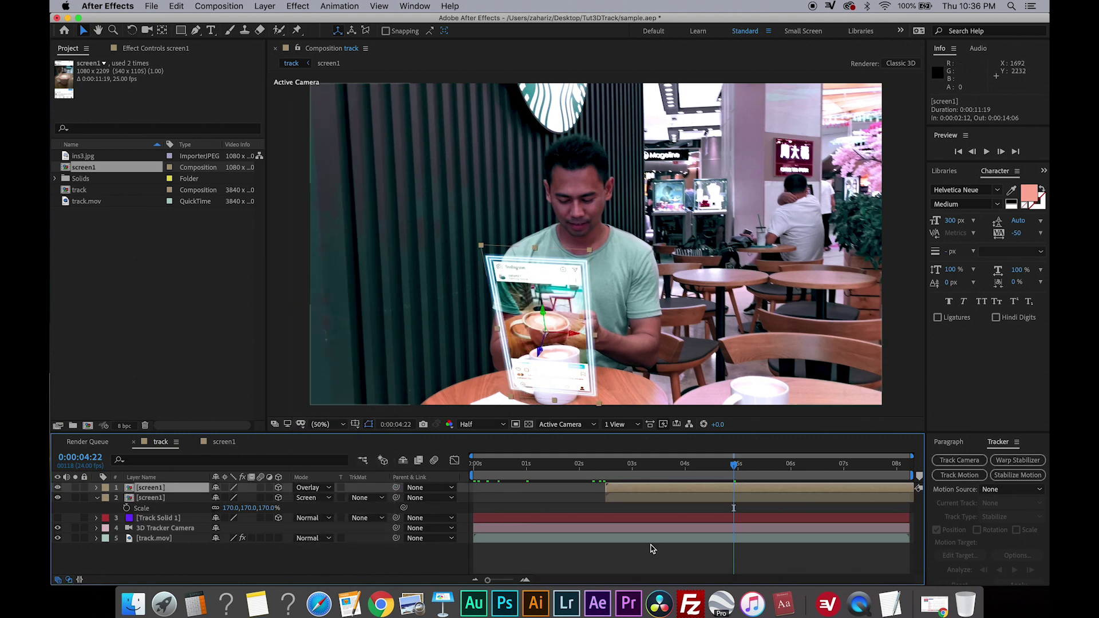
{"action": "left_click_drag", "start_coordinate": [607, 464], "coordinate": [732, 467]}
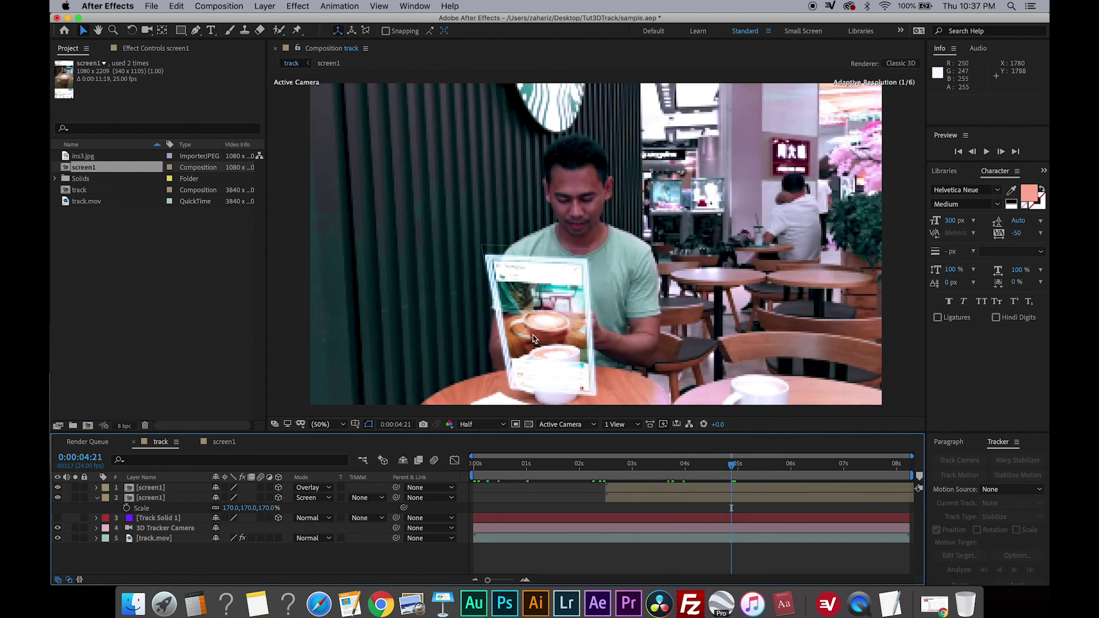
- Lower both screen copies' Opacity to 60%
{"action": "left_click", "coordinate": [665, 490]}
{"action": "key", "text": "t"}
{"action": "left_click_drag", "start_coordinate": [218, 498], "coordinate": [196, 502]}
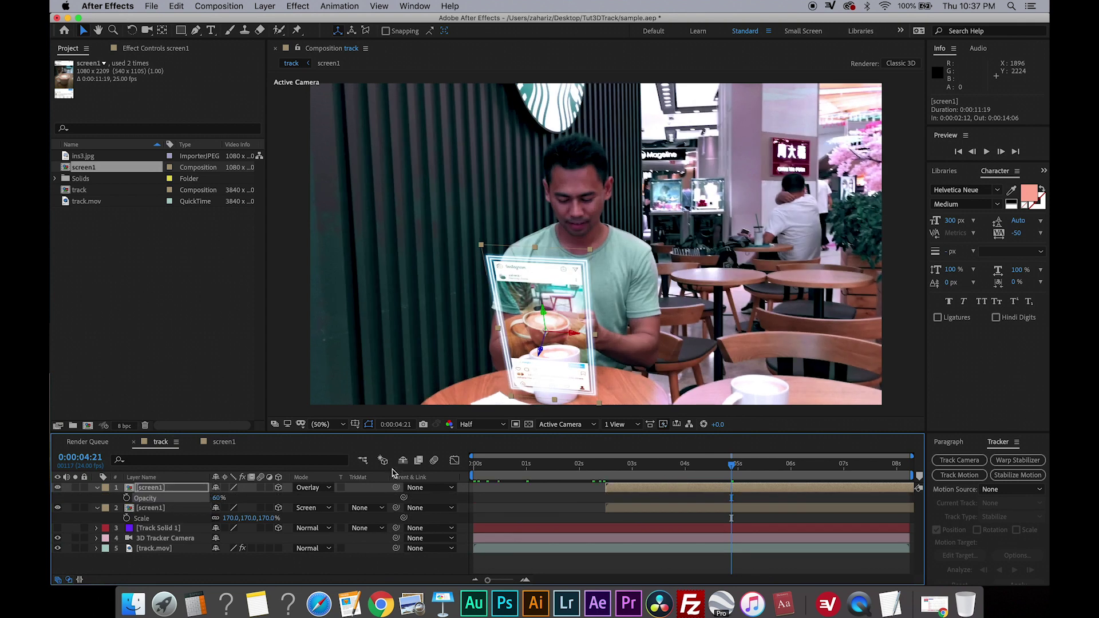
{"action": "left_click", "coordinate": [677, 465]}
{"action": "left_click", "coordinate": [526, 512]}
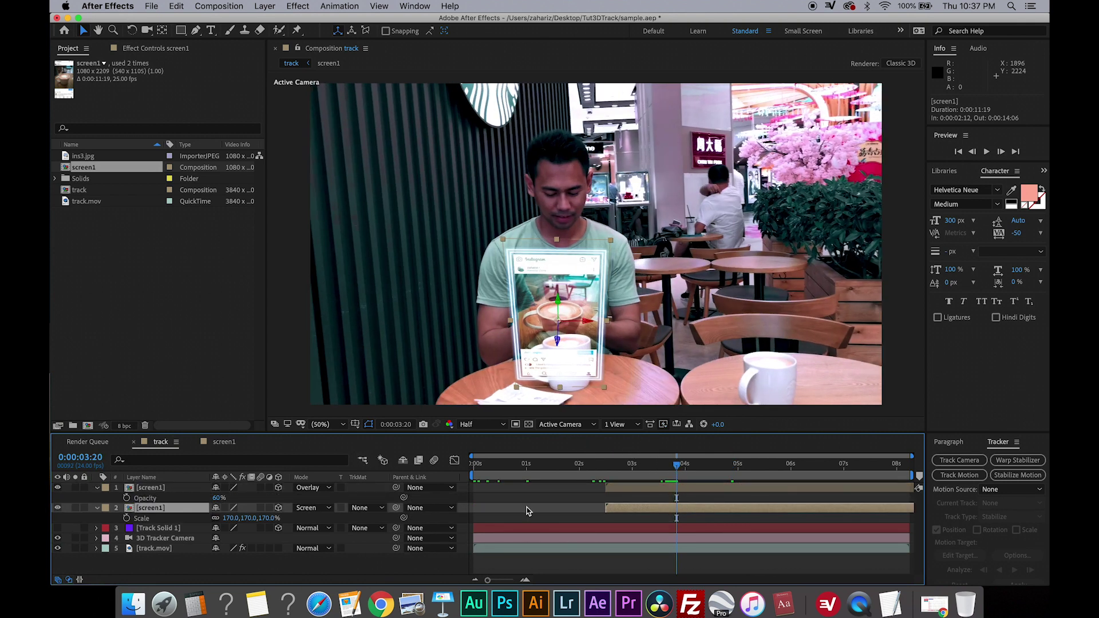
{"action": "left_click_drag", "start_coordinate": [226, 522], "coordinate": [197, 522]}
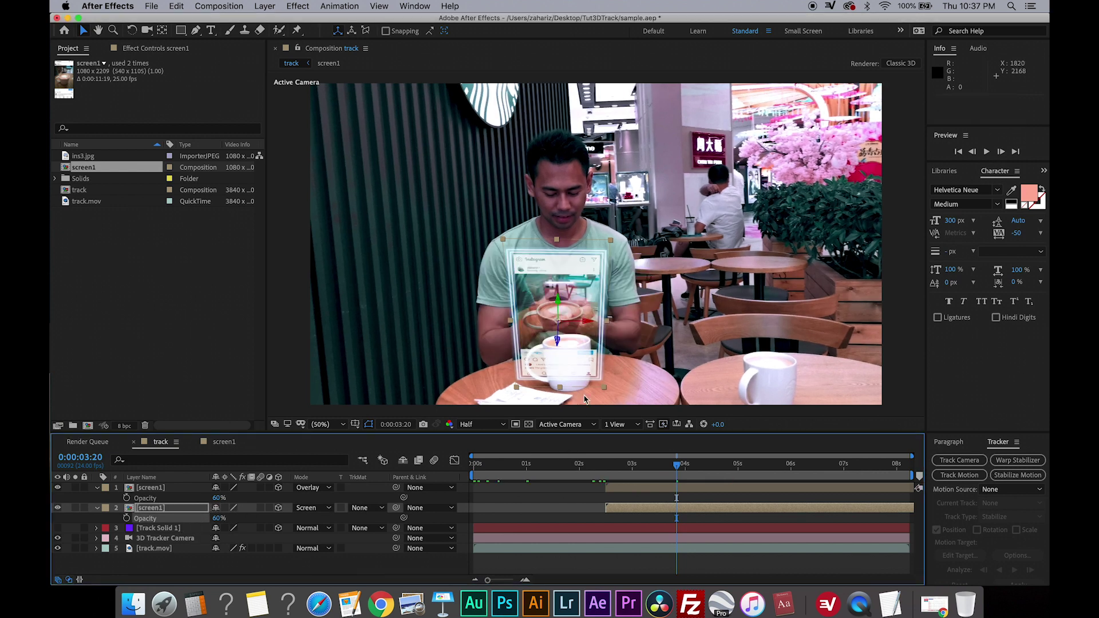
{"action": "left_click_drag", "start_coordinate": [609, 469], "coordinate": [699, 466]}
- Add a light blue Outer Glow layer style to the top copy, opacity 100%, size 70
{"action": "left_click", "coordinate": [275, 5]}
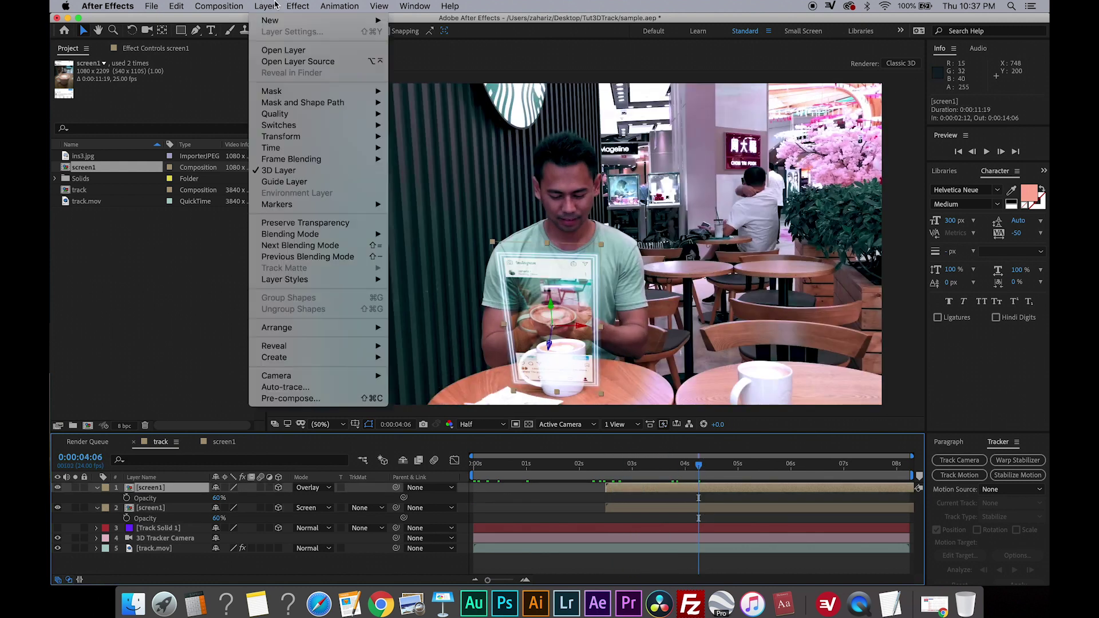
{"action": "mouse_move", "coordinate": [355, 279]}
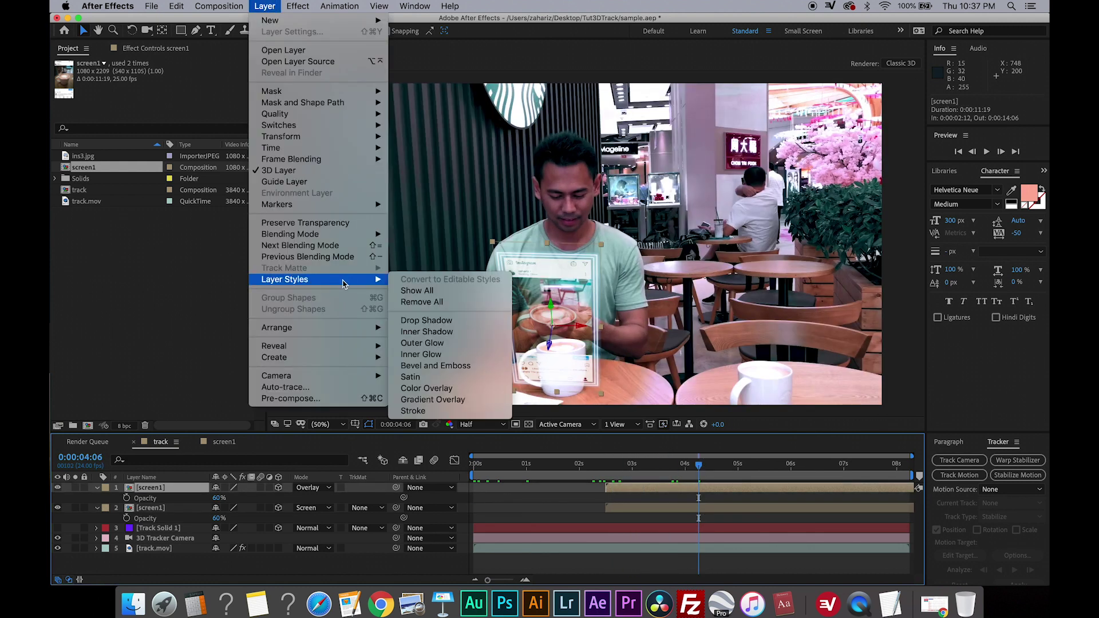
{"action": "left_click", "coordinate": [438, 346]}
{"action": "left_click", "coordinate": [218, 538]}
{"action": "left_click", "coordinate": [635, 385]}
{"action": "left_click_drag", "start_coordinate": [219, 508], "coordinate": [360, 505]}
{"action": "scroll", "coordinate": [205, 545], "scroll_direction": "down", "scroll_amount": 2}
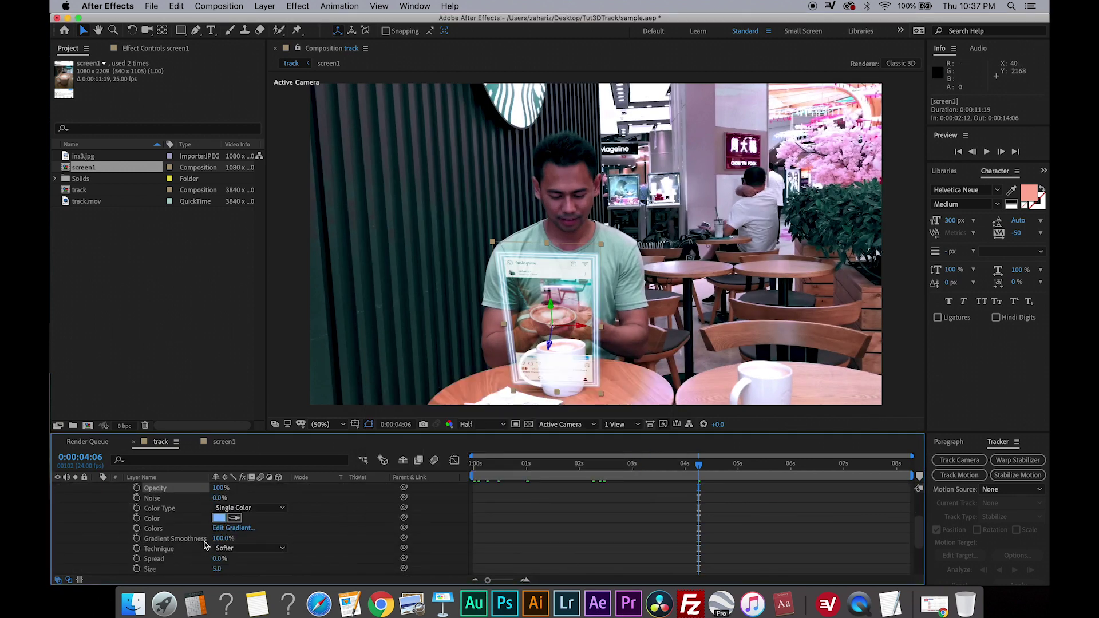
{"action": "left_click_drag", "start_coordinate": [216, 571], "coordinate": [255, 569]}
- Collapse the glow settings, open the lower copy's properties and review frame 03:23
{"action": "left_click", "coordinate": [556, 540]}
{"action": "scroll", "coordinate": [146, 532], "scroll_direction": "up", "scroll_amount": 3}
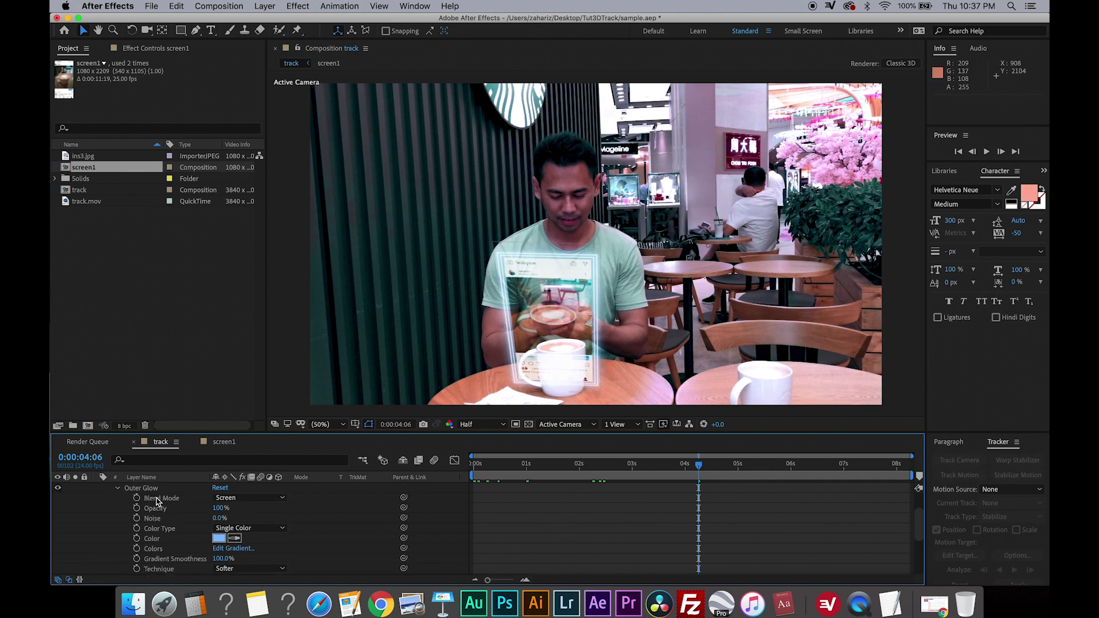
{"action": "left_click", "coordinate": [146, 532]}
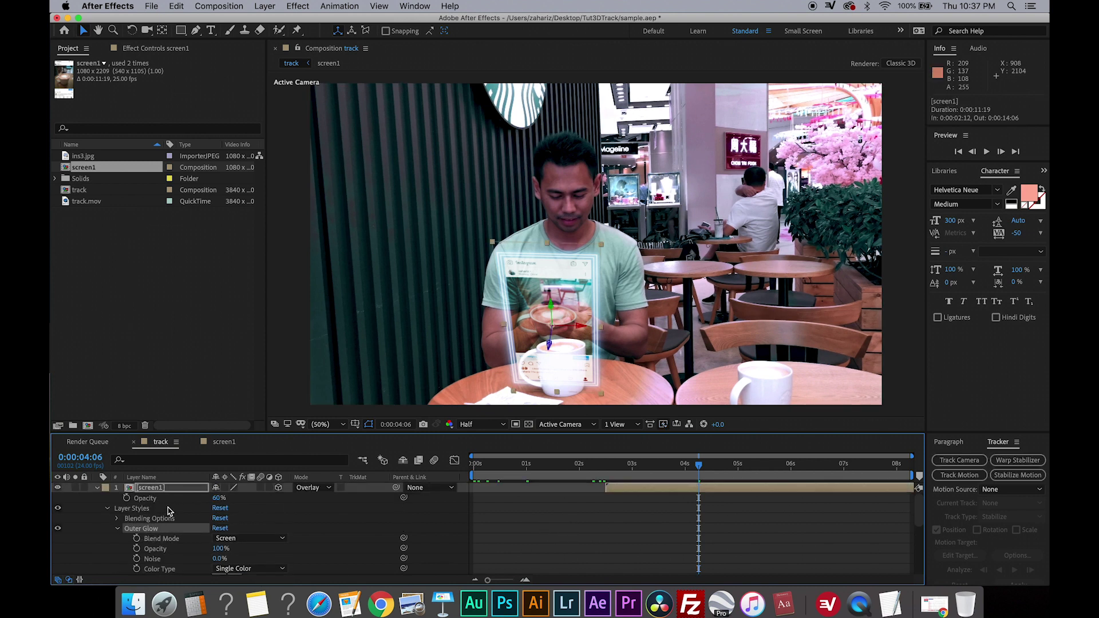
{"action": "left_click", "coordinate": [98, 488]}
{"action": "left_click", "coordinate": [154, 498]}
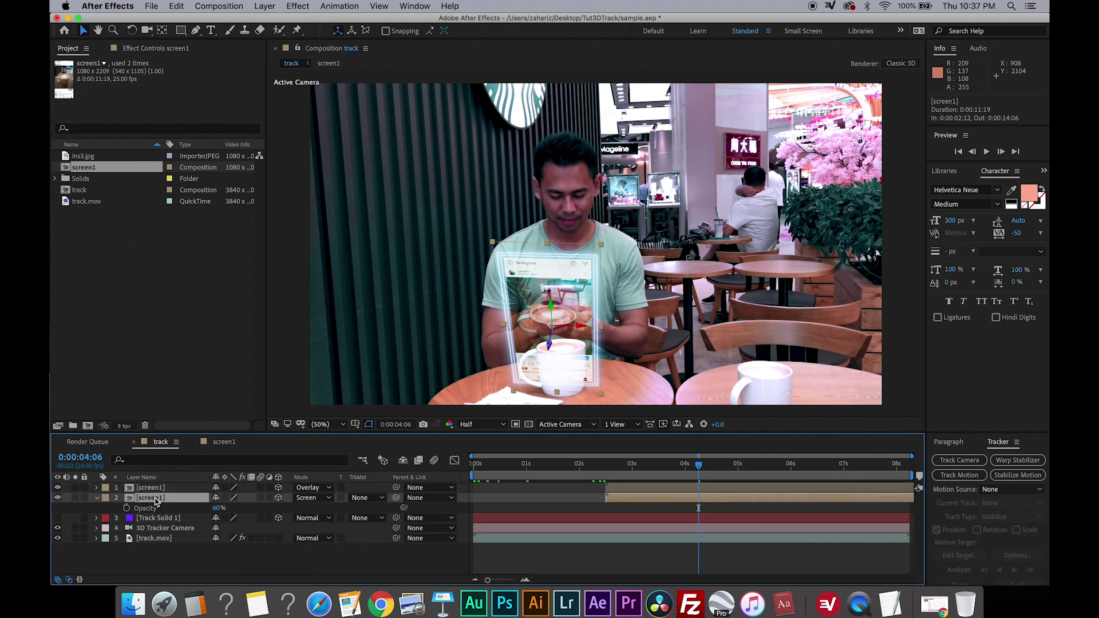
{"action": "left_click", "coordinate": [160, 500]}
{"action": "left_click_drag", "start_coordinate": [616, 465], "coordinate": [760, 469]}
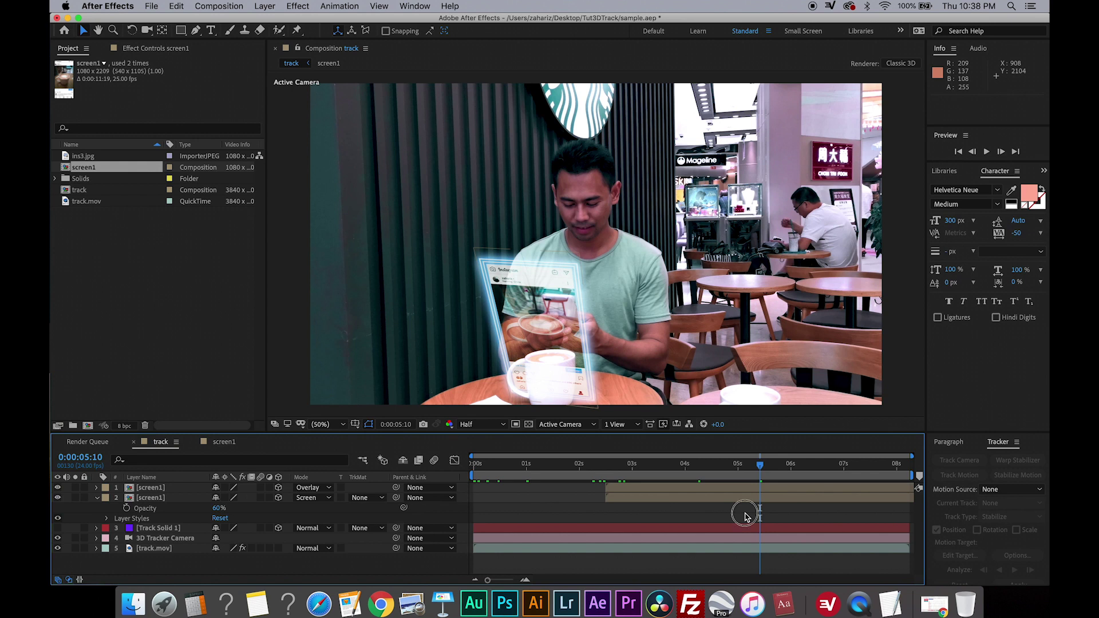
- Duplicate the top screen copy, rotate it -40° on Y and move it to the right
{"action": "left_click", "coordinate": [98, 499]}
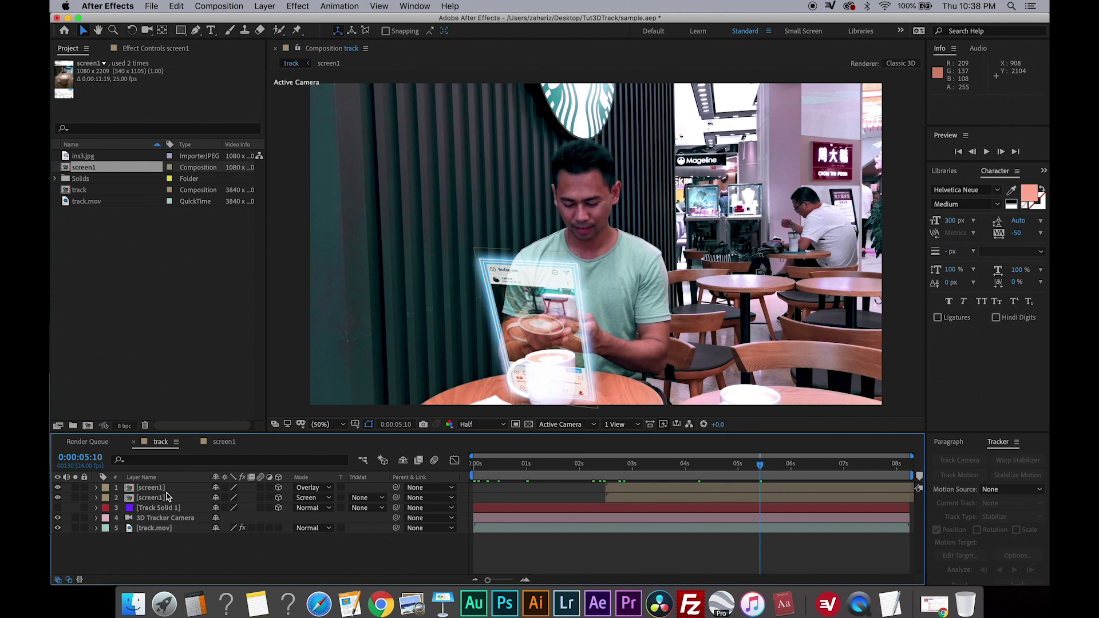
{"action": "left_click", "coordinate": [162, 491]}
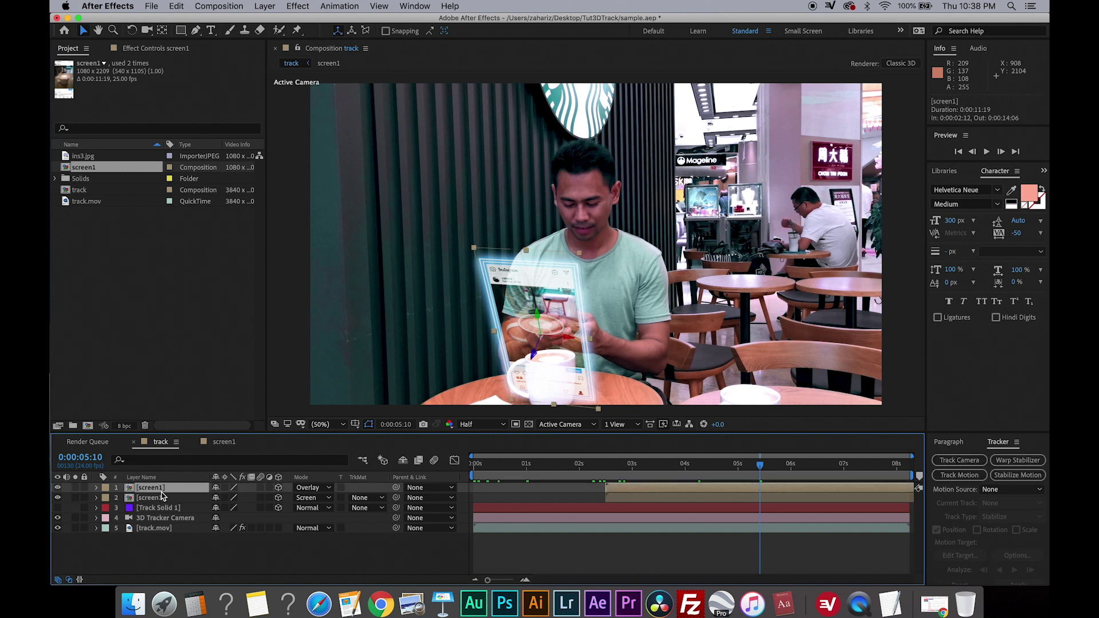
{"action": "key", "text": "ctrl+d"}
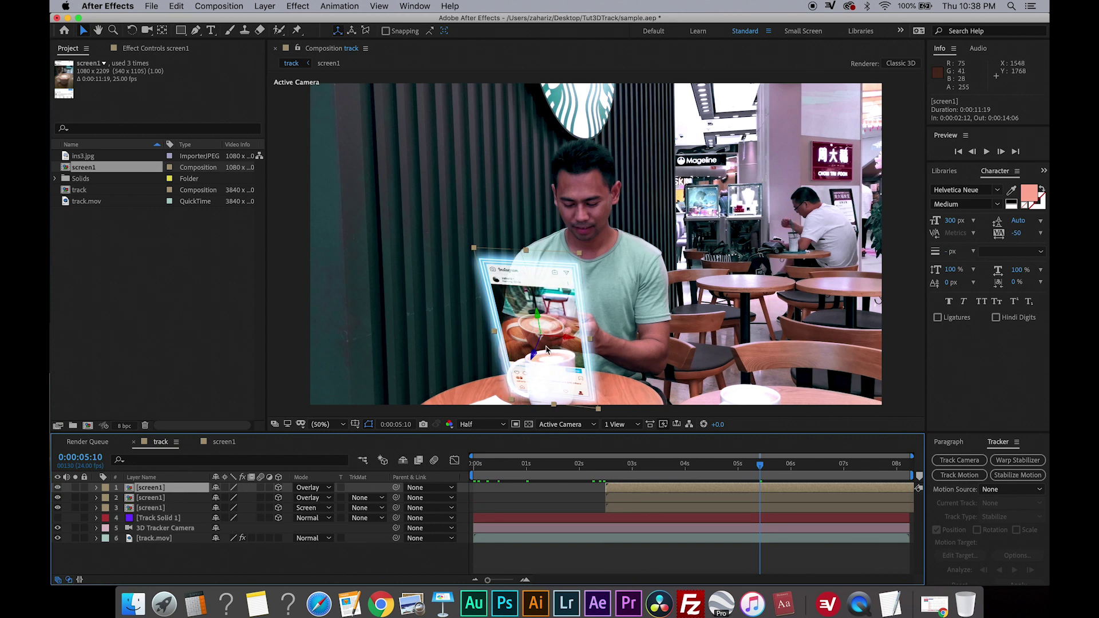
{"action": "key", "text": "r"}
{"action": "left_click_drag", "start_coordinate": [229, 518], "coordinate": [195, 518]}
{"action": "left_click_drag", "start_coordinate": [548, 333], "coordinate": [739, 229]}
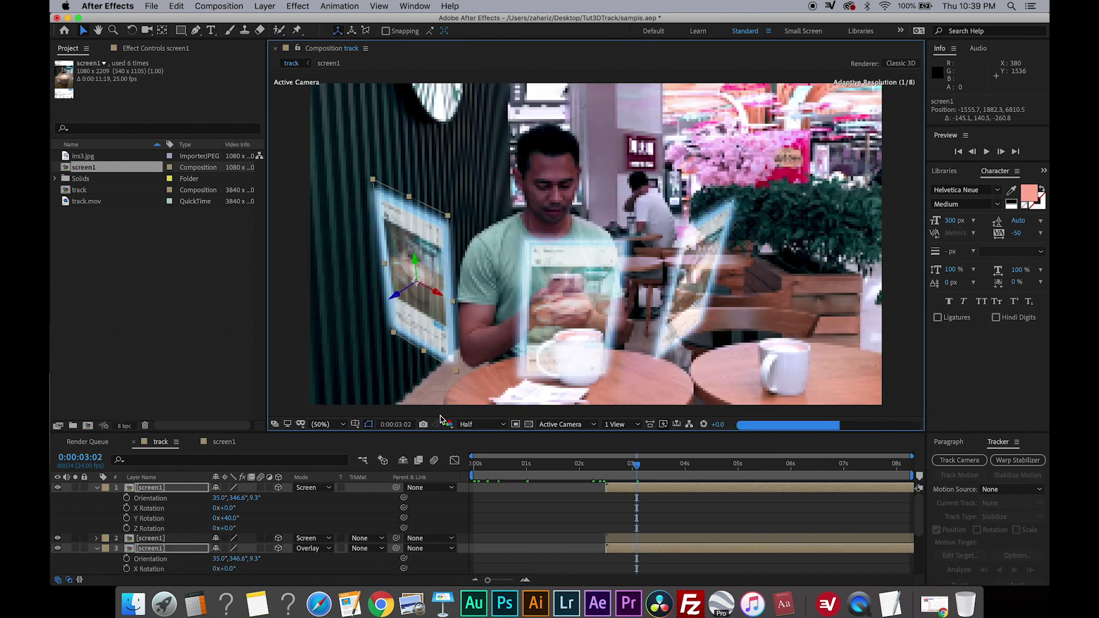
{"action": "left_click", "coordinate": [603, 467]}
{"action": "left_click_drag", "start_coordinate": [602, 466], "coordinate": [855, 466]}
{"action": "left_click", "coordinate": [147, 548]}
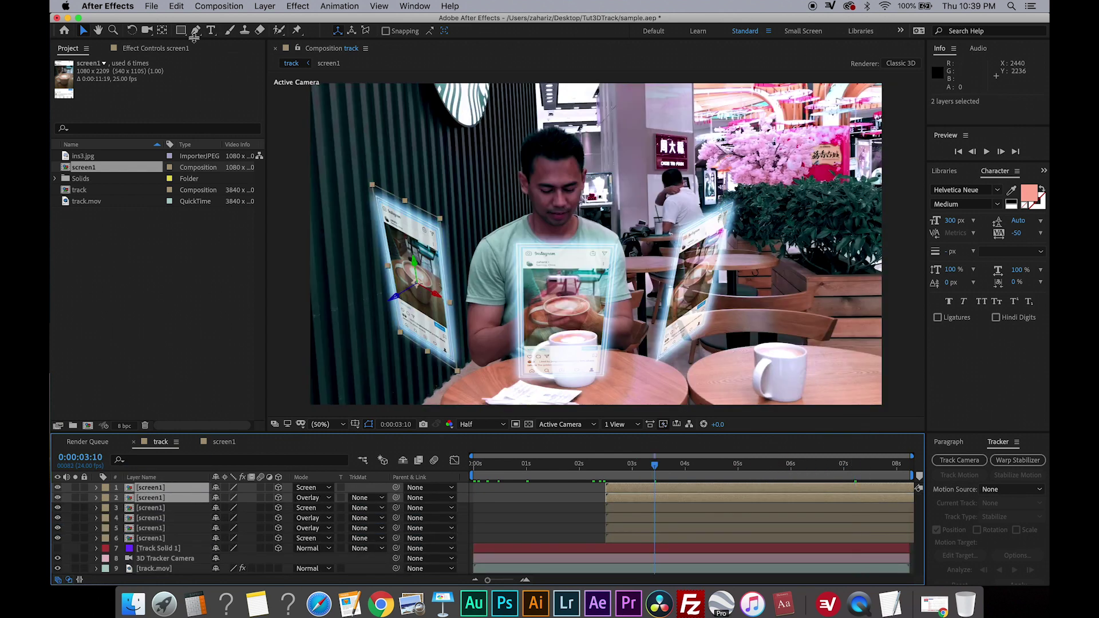
- Write 'instagram post' on two lines as a text layer and change its colour
{"action": "left_click", "coordinate": [210, 29]}
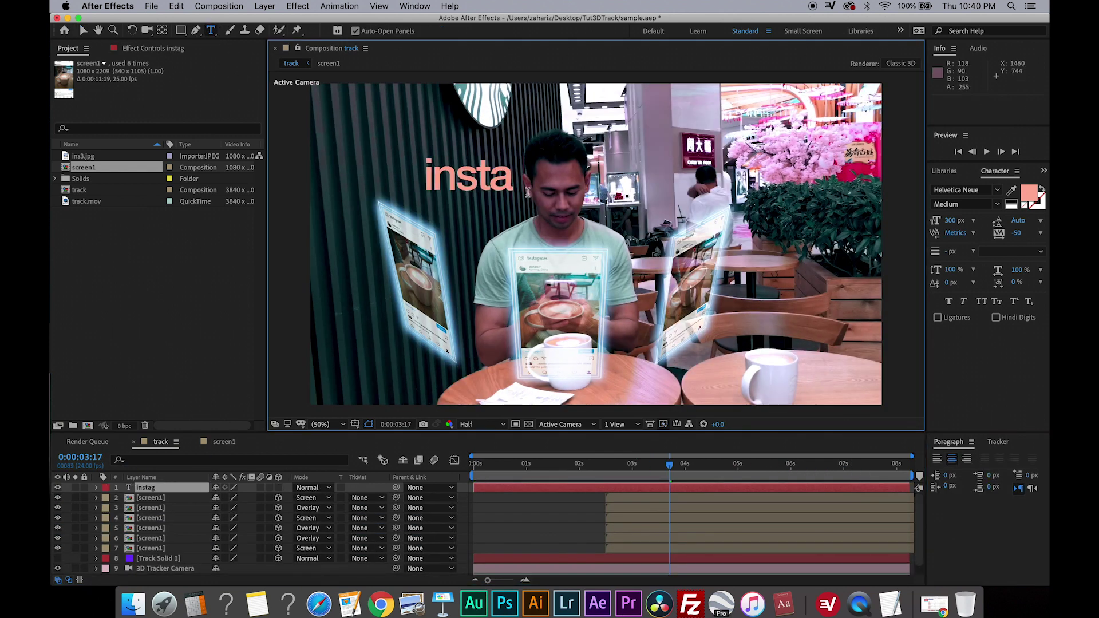
{"action": "type", "text": "gram"}
{"action": "key", "text": "Return"}
{"action": "type", "text": "post"}
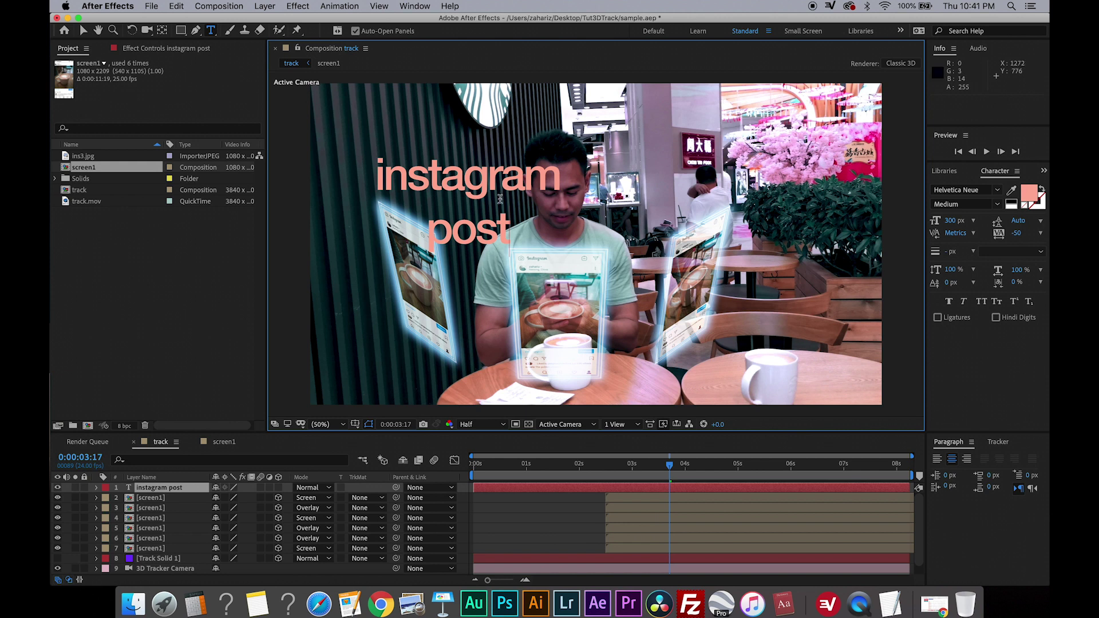
{"action": "left_click", "coordinate": [83, 30]}
{"action": "left_click", "coordinate": [1029, 193]}
{"action": "left_click", "coordinate": [542, 446]}
{"action": "key", "text": "Return"}
- Make the text layer 3D and position it above the centre panel
{"action": "left_click", "coordinate": [278, 487]}
{"action": "left_click_drag", "start_coordinate": [580, 291], "coordinate": [865, 343]}
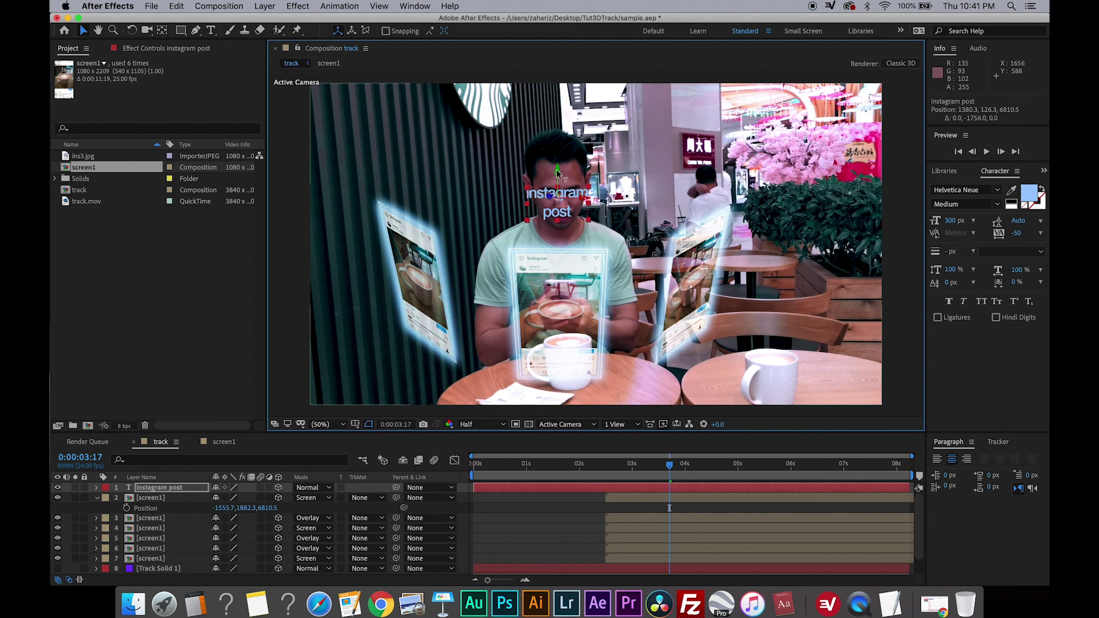
{"action": "left_click_drag", "start_coordinate": [560, 269], "coordinate": [568, 240]}
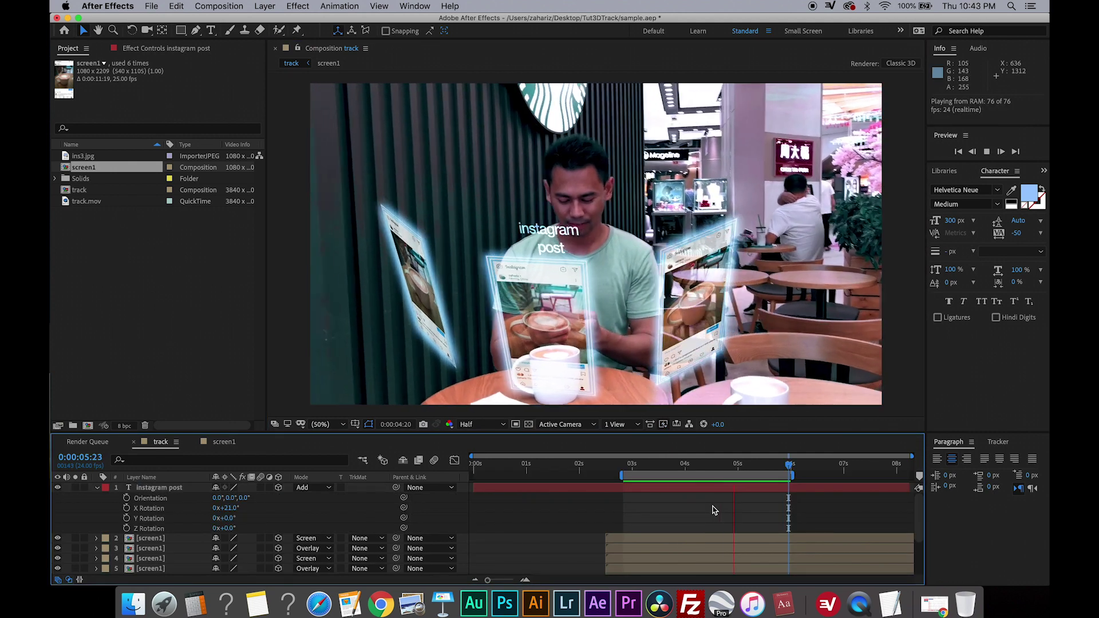
{"action": "scroll", "coordinate": [712, 510], "scroll_direction": "down", "scroll_amount": 3}
{"action": "left_click", "coordinate": [153, 559]}
- Apply a Photo Filter to the footage using Cooling Filter (82) and adjust its density
{"action": "left_click", "coordinate": [298, 5]}
{"action": "mouse_move", "coordinate": [343, 134]}
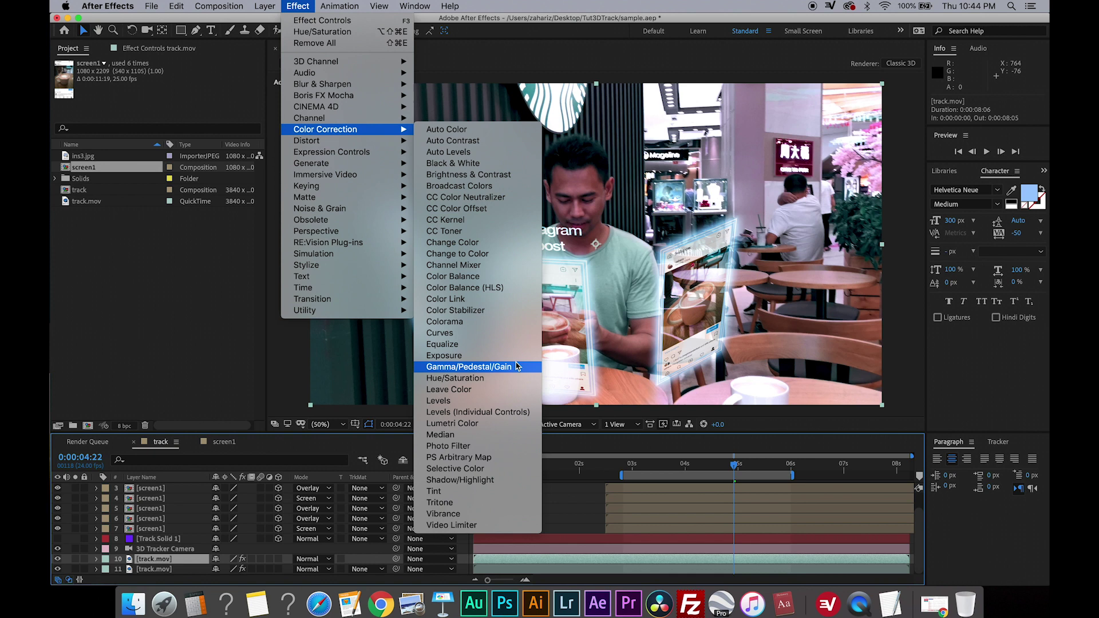
{"action": "left_click", "coordinate": [468, 447]}
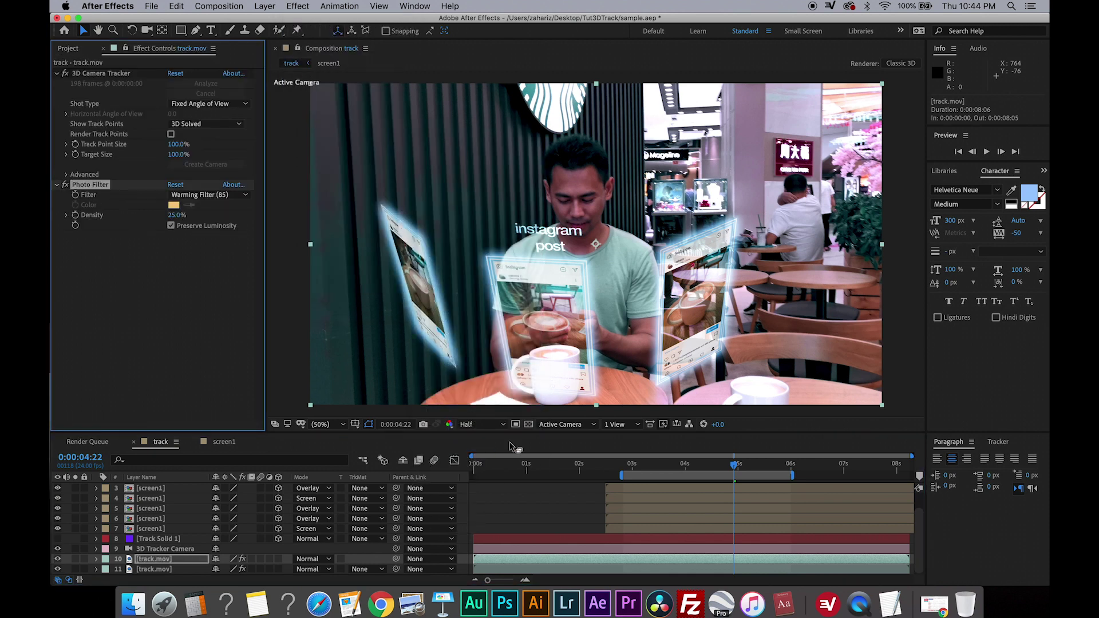
{"action": "left_click", "coordinate": [209, 195]}
{"action": "left_click", "coordinate": [209, 269]}
{"action": "left_click", "coordinate": [177, 215]}
{"action": "type", "text": "3"}
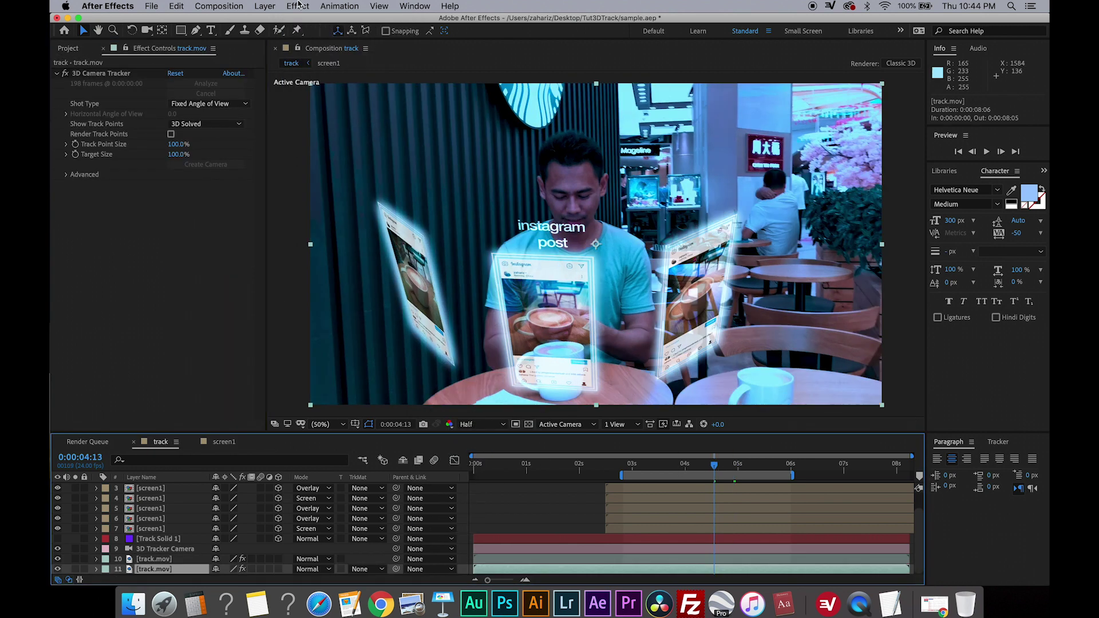
- Add Color Balance with midtones red -35, green -13, blue 11 and preview the grade
{"action": "left_click", "coordinate": [298, 5]}
{"action": "mouse_move", "coordinate": [343, 129]}
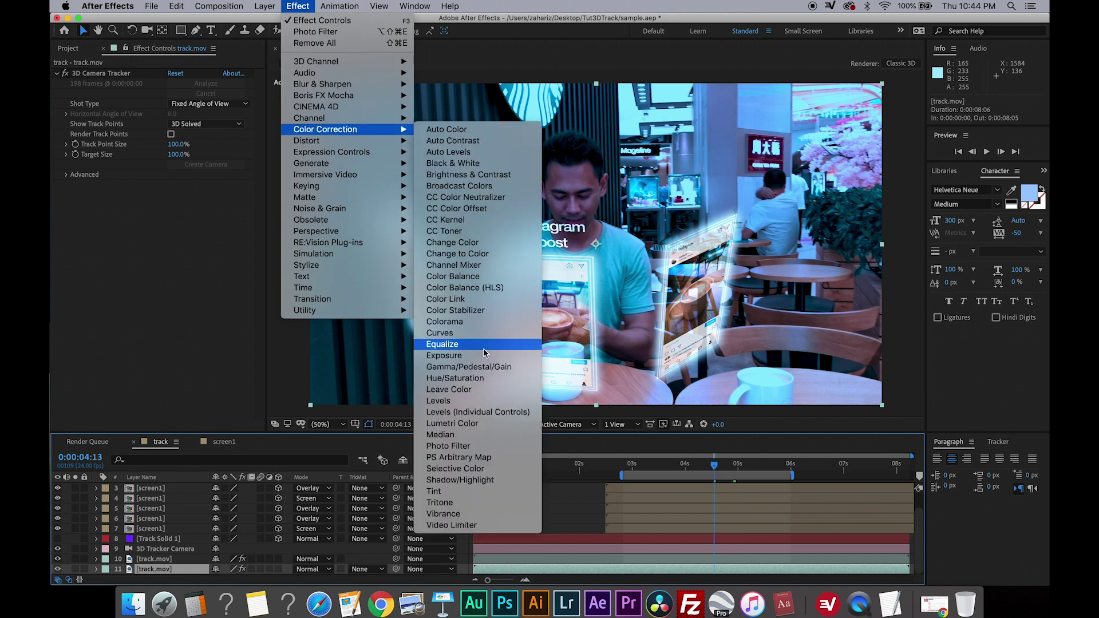
{"action": "left_click", "coordinate": [452, 277]}
{"action": "left_click_drag", "start_coordinate": [172, 225], "coordinate": [148, 226]}
{"action": "left_click", "coordinate": [312, 569]}
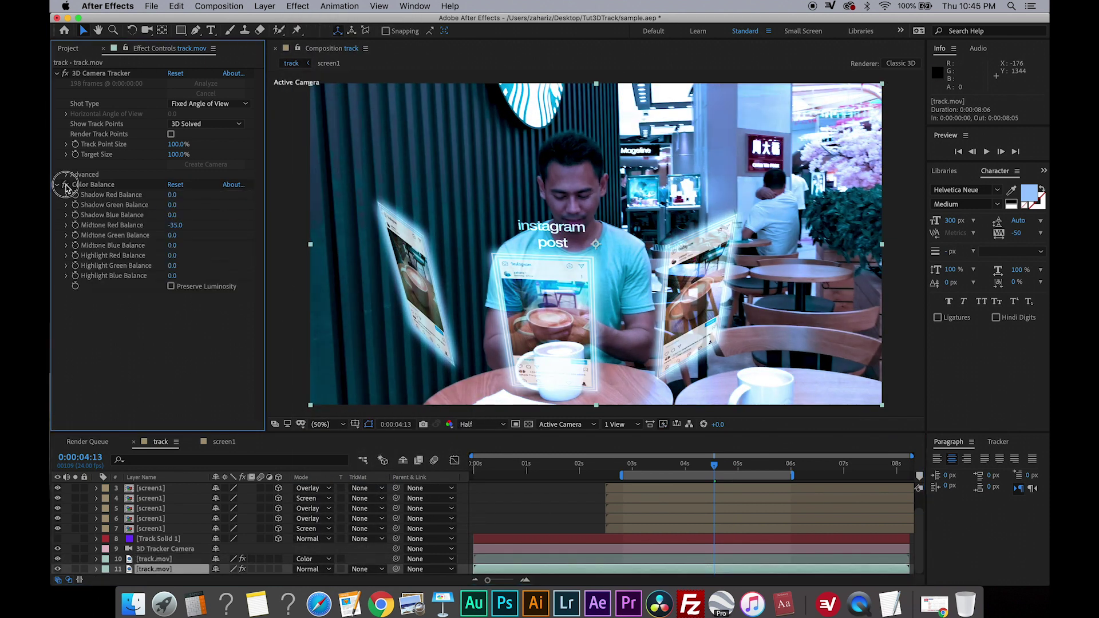
{"action": "key", "text": "space"}
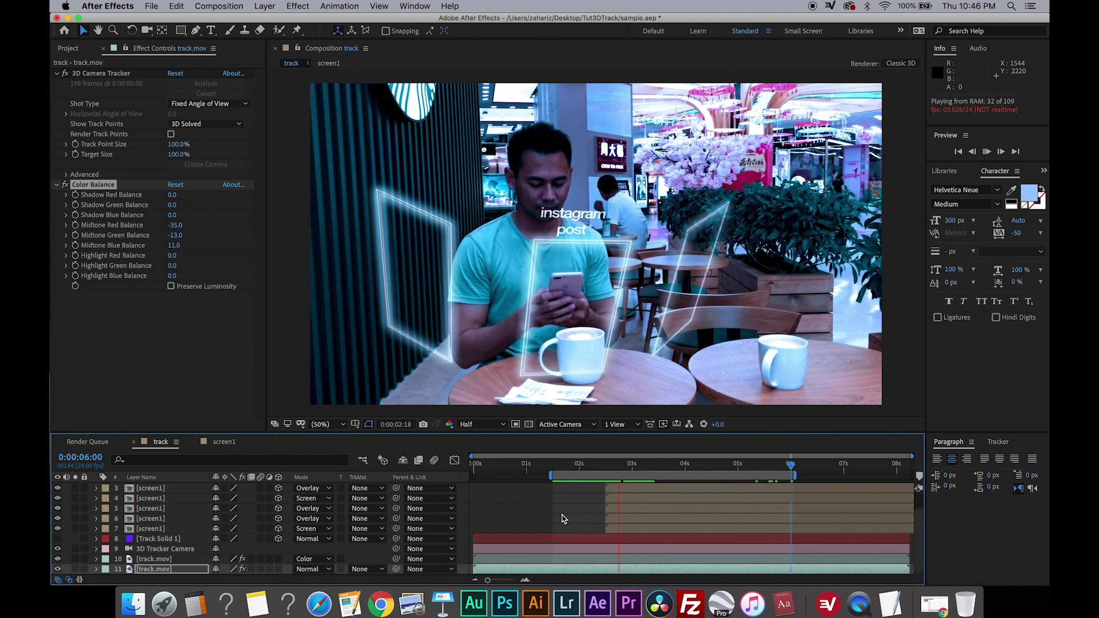
{"action": "key", "text": "space"}
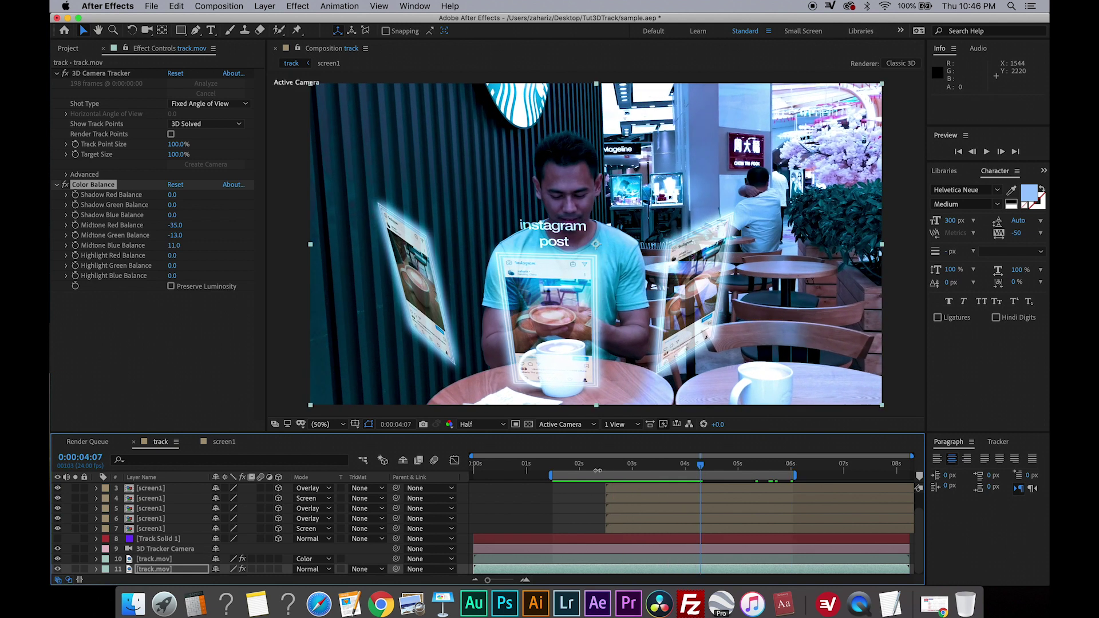
{"action": "left_click", "coordinate": [607, 467]}
{"action": "left_click", "coordinate": [620, 509]}
- Shift two pairs of screen1 panel layers later, starting copies at 0:00:03:00, and preview the staggered entrances
{"action": "left_click", "coordinate": [613, 503], "text": "shift"}
{"action": "left_click_drag", "start_coordinate": [613, 503], "coordinate": [630, 503]}
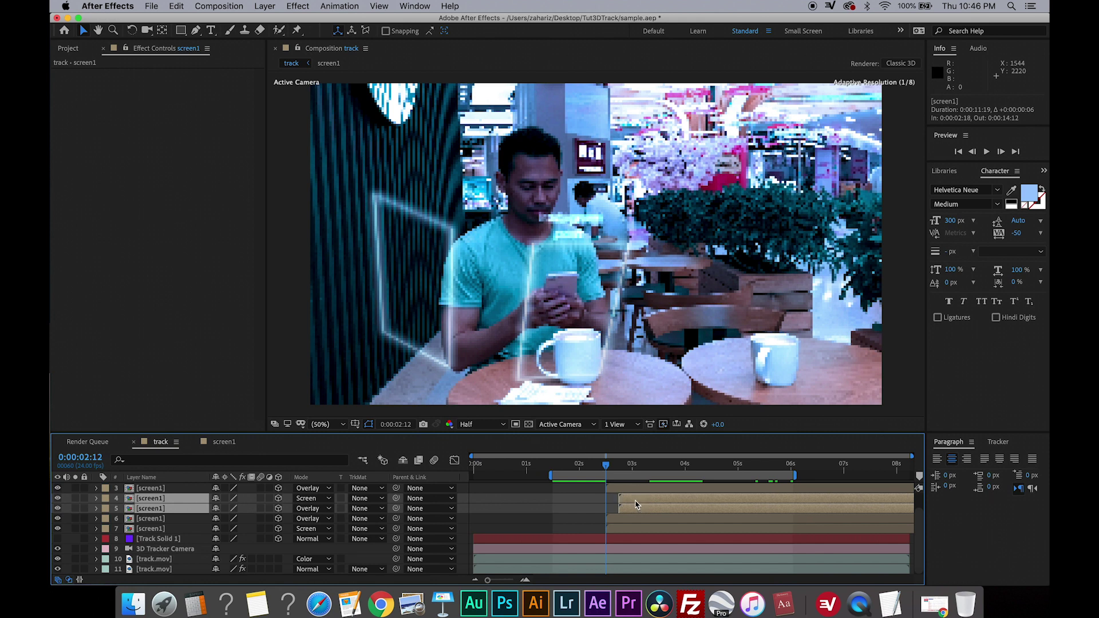
{"action": "scroll", "coordinate": [637, 506], "scroll_direction": "up", "scroll_amount": 1}
{"action": "left_click", "coordinate": [637, 508]}
{"action": "left_click", "coordinate": [621, 499], "text": "shift"}
{"action": "left_click_drag", "start_coordinate": [623, 503], "coordinate": [648, 503]}
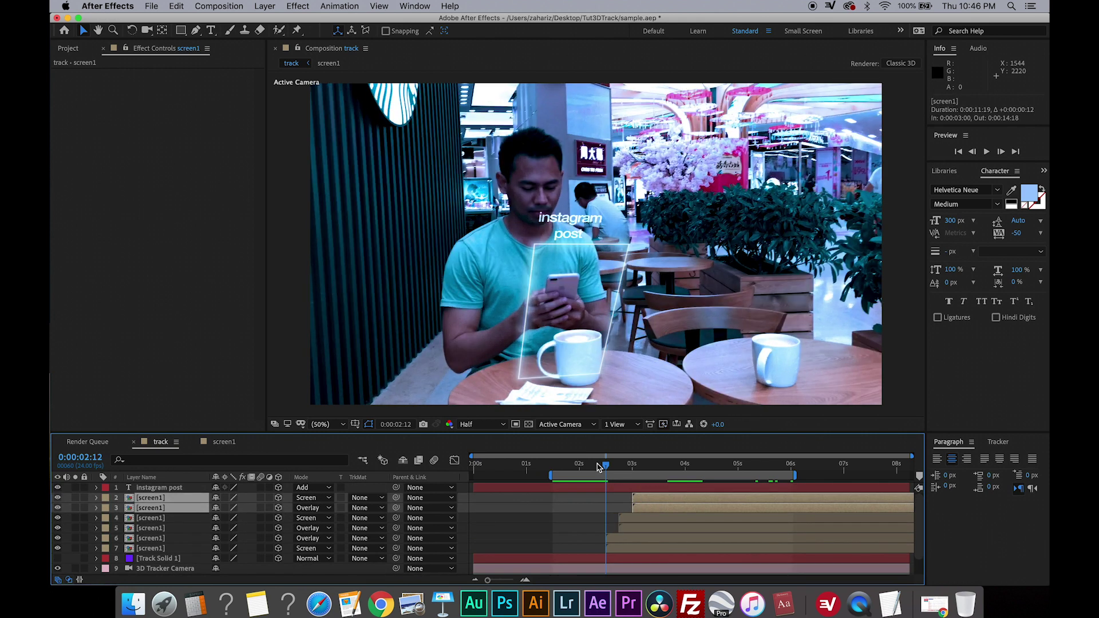
{"action": "key", "text": "space"}
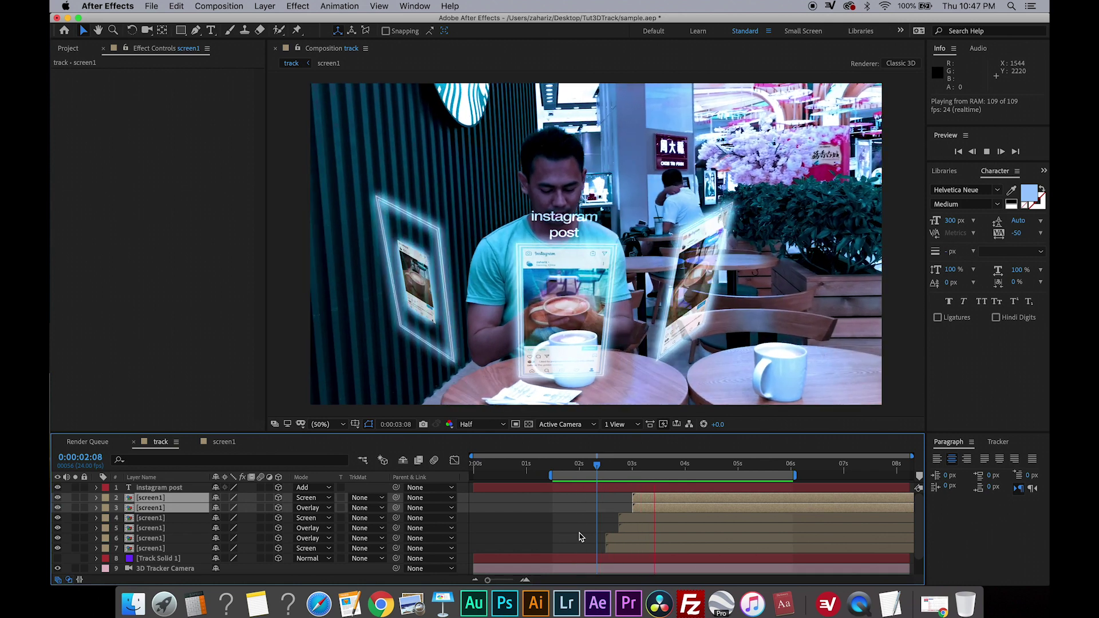